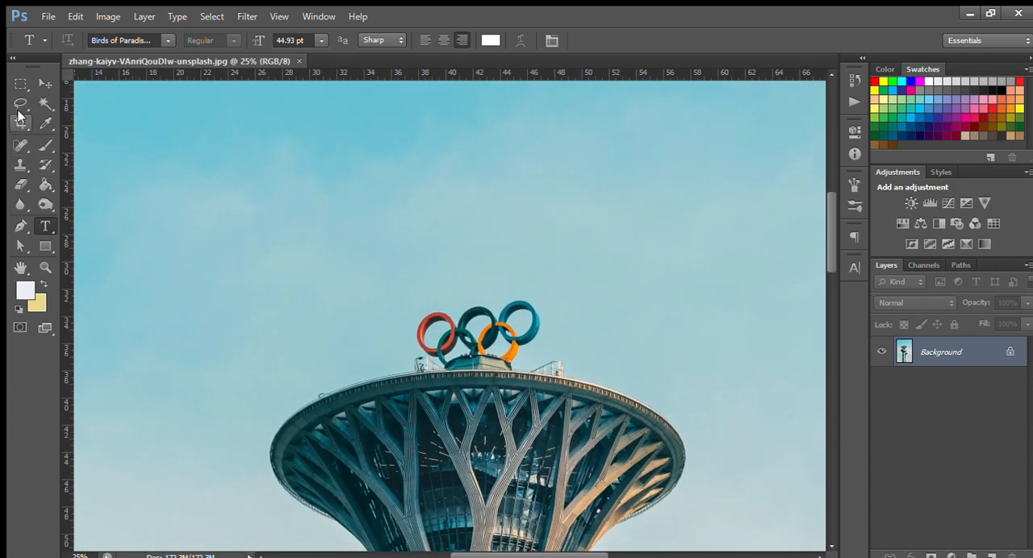
Select the Olympic rings above the tallest tower with a rectangular marquee and remove them from the picture.
key("m")
left_click_drag(414, 305, 444, 343)
left_click_drag(550, 364, 551, 364)
mouse_move(392, 290)
left_mouse_down()
mouse_move(524, 363)
mouse_move(574, 369)
left_mouse_up()
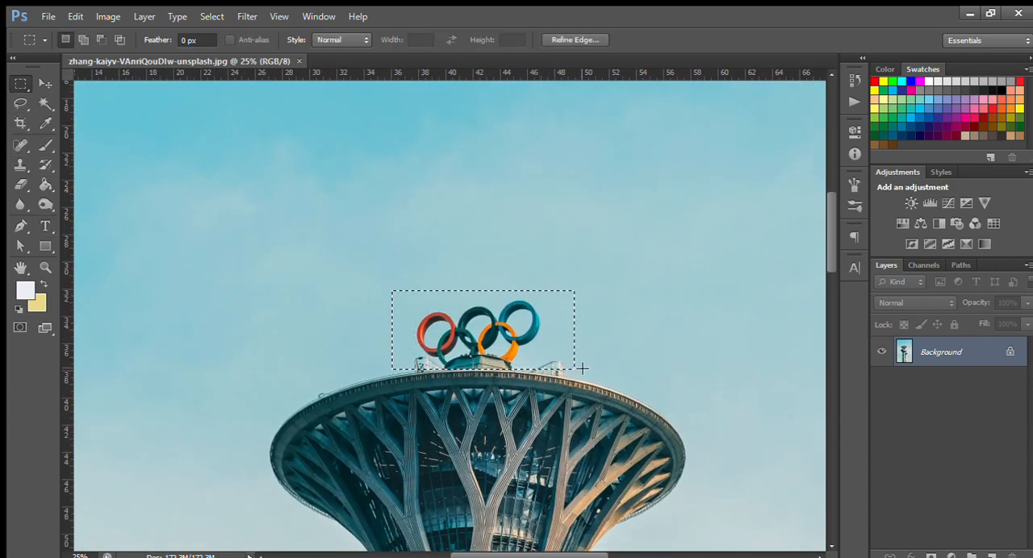
key("ctrl+j")
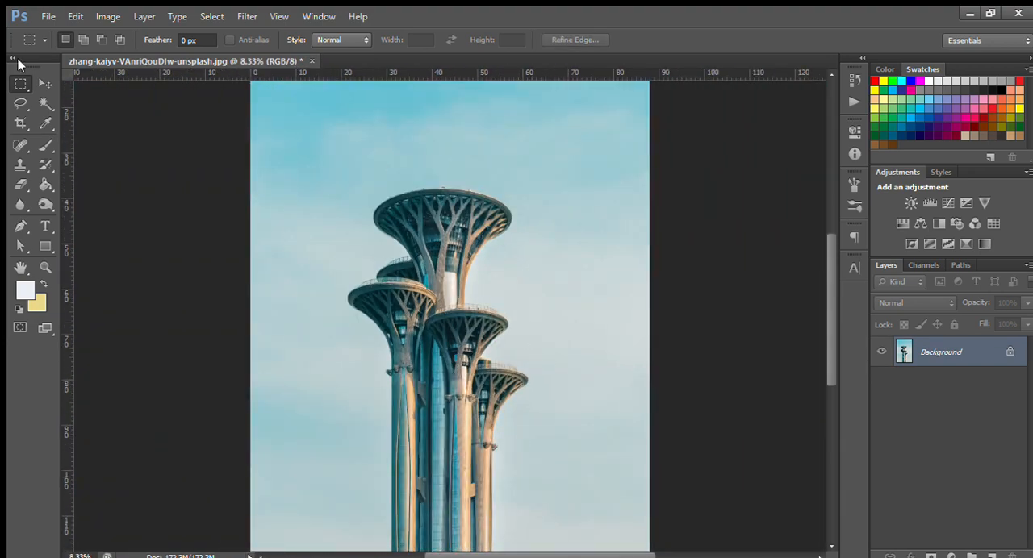
Crop the photo to a shorter format by trimming sky above the towers and part of their lower shafts.
key("ctrl+minus")
left_click(20, 124)
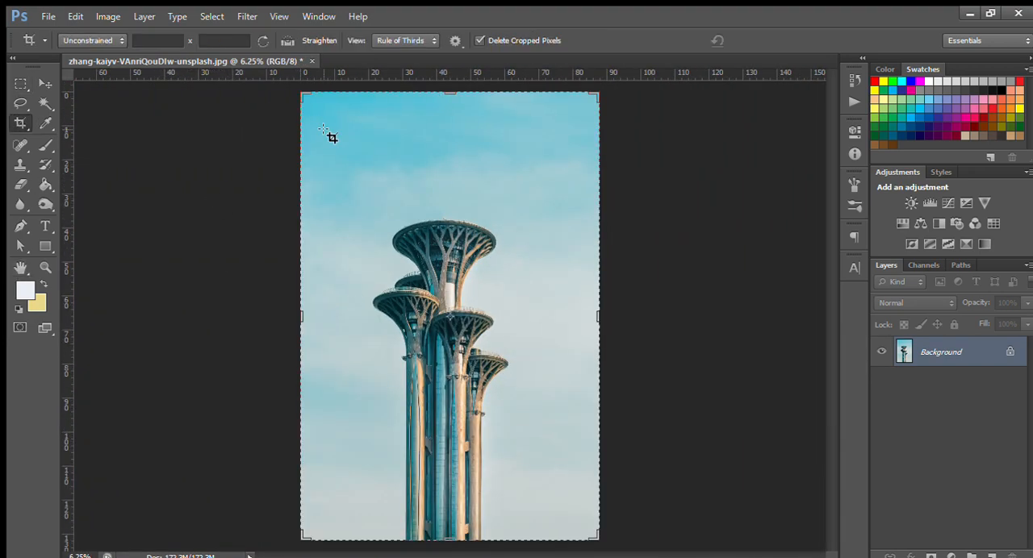
left_click_drag(599, 539, 603, 505)
left_click_drag(602, 128, 589, 147)
key("Return")
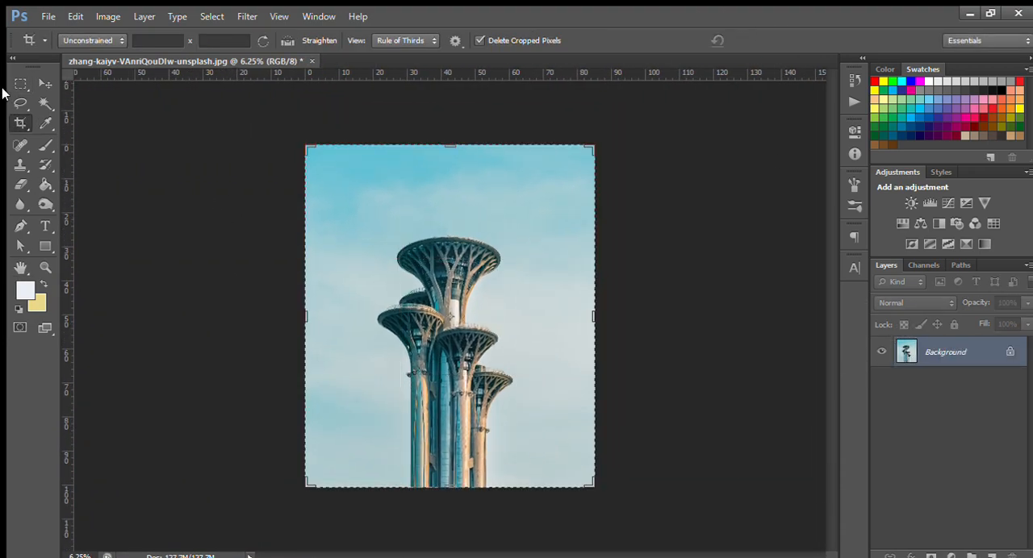
key("v")
key("ctrl+0")
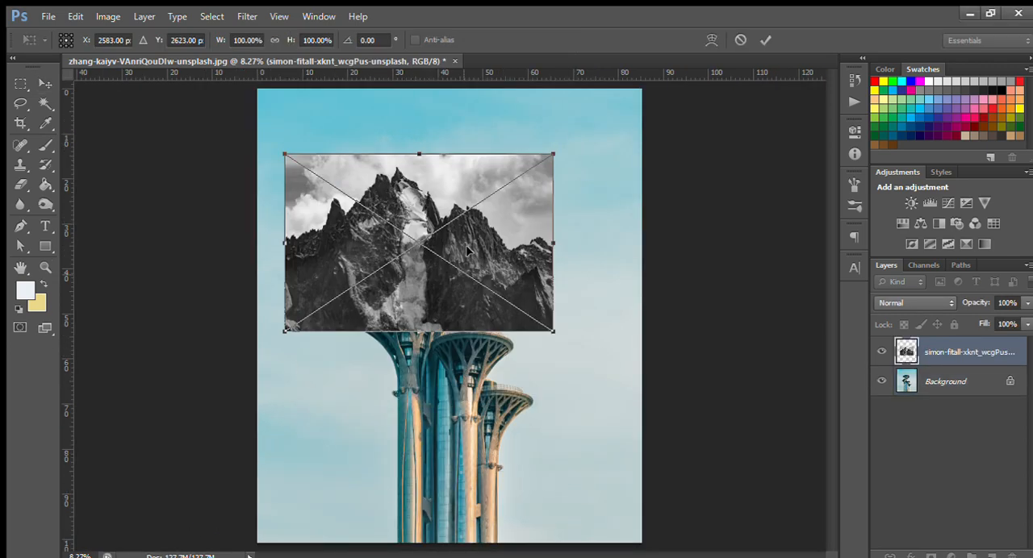
Place the black-and-white mountain photo over the tallest tower's top at about 70.7% scale and set its opacity to 52%.
left_click_drag(532, 170, 510, 166)
left_click_drag(454, 269, 498, 228)
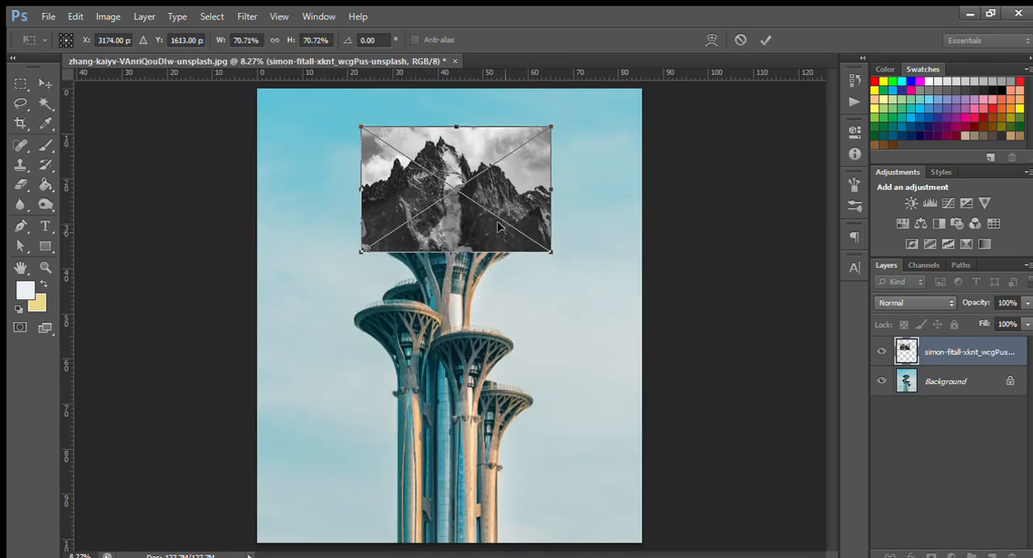
key("ctrl+minus")
key("Return")
key("5")
key("2")
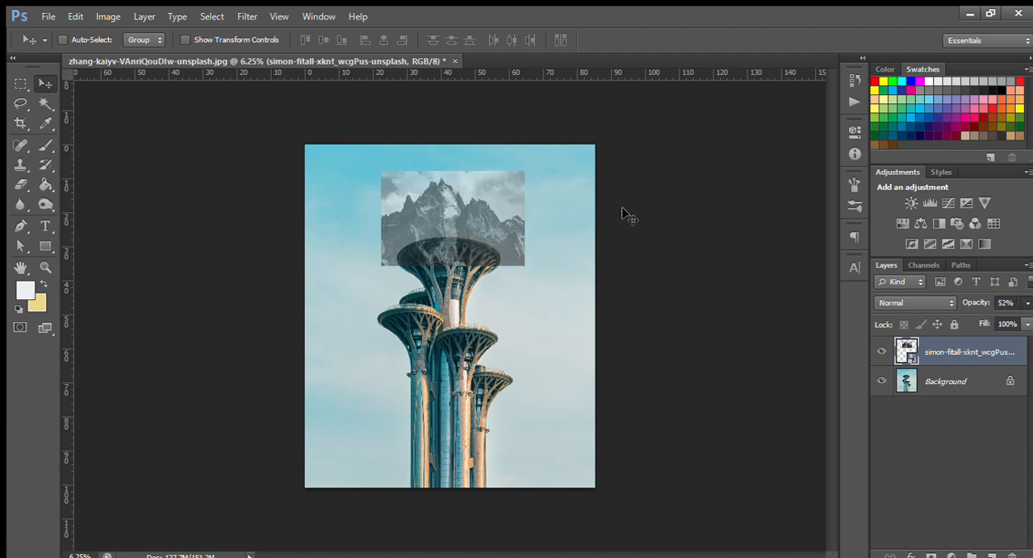
Add a mask to the mountain layer and hide its lower edges with a soft black 800 px brush at 100% opacity.
left_click(933, 555)
left_click(45, 145)
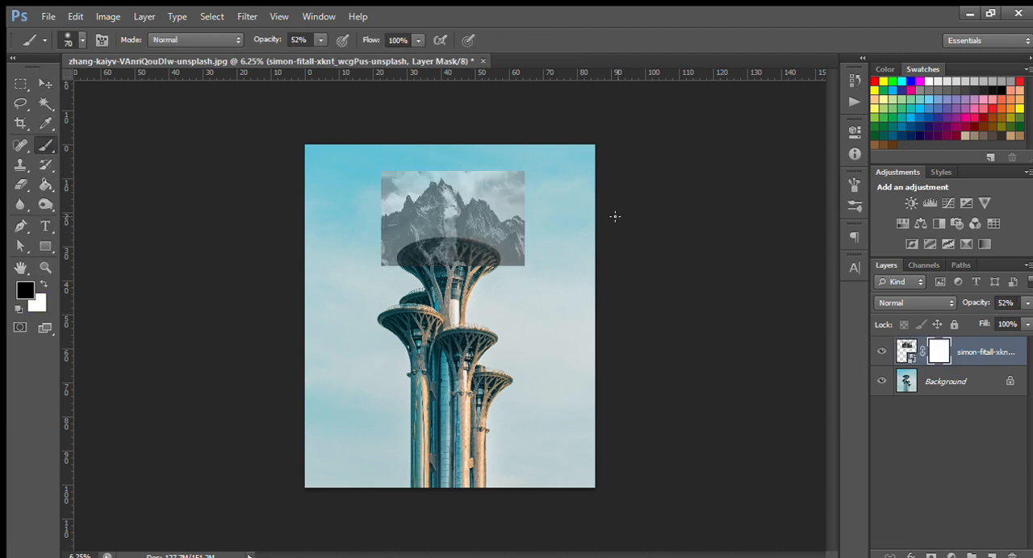
key("bracketright")
key("bracketright")
key("bracketright")
key("bracketright")
key("bracketright")
key("bracketright")
key("bracketright")
key("0")
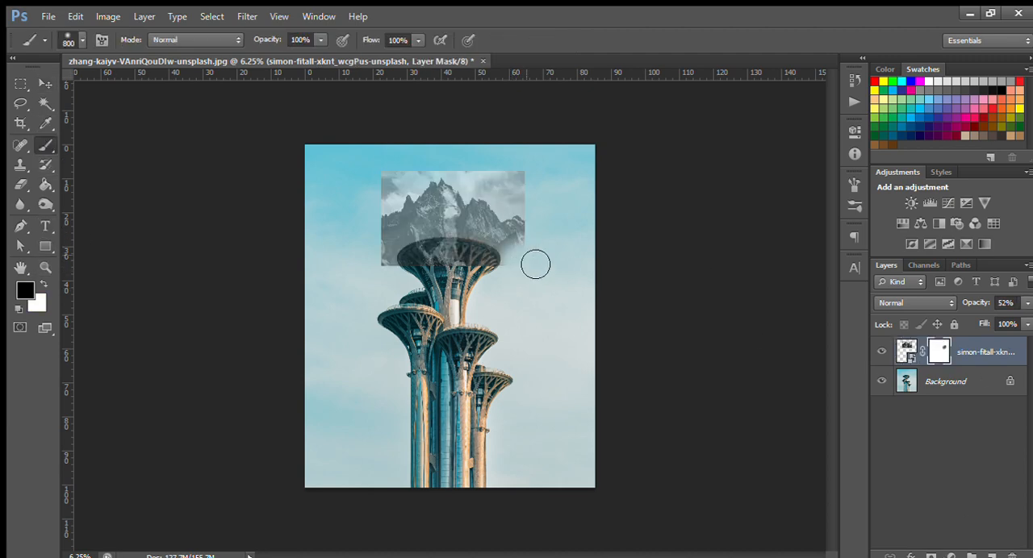
left_click_drag(535, 263, 522, 214)
mouse_move(410, 291)
left_mouse_down()
mouse_move(380, 207)
mouse_move(461, 180)
mouse_move(505, 185)
mouse_move(494, 242)
left_mouse_up()
key("ctrl+plus")
key("ctrl+plus")
Raise the mountain layer's opacity to 100% and mask out the sky around the peaks and the area over the tower.
left_click(1027, 304)
left_click_drag(992, 318, 1003, 318)
mouse_move(396, 240)
left_mouse_down()
mouse_move(470, 222)
mouse_move(437, 243)
left_mouse_up()
left_click(1026, 304)
left_click_drag(1003, 318, 1026, 318)
left_click_drag(610, 299, 613, 451)
left_click(1026, 304)
left_click_drag(1026, 318, 1030, 318)
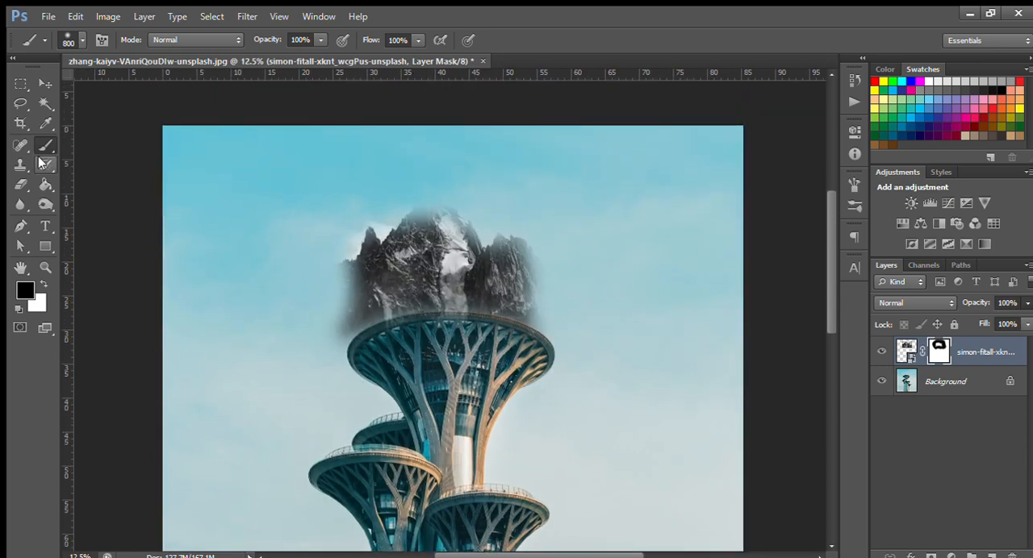
Refine the mountain's mask with a 215 px brush, restoring the summit and side rocks and hiding leftover sky.
left_click(43, 284)
mouse_move(446, 216)
left_mouse_down()
mouse_move(436, 255)
mouse_move(527, 321)
mouse_move(440, 193)
left_mouse_up()
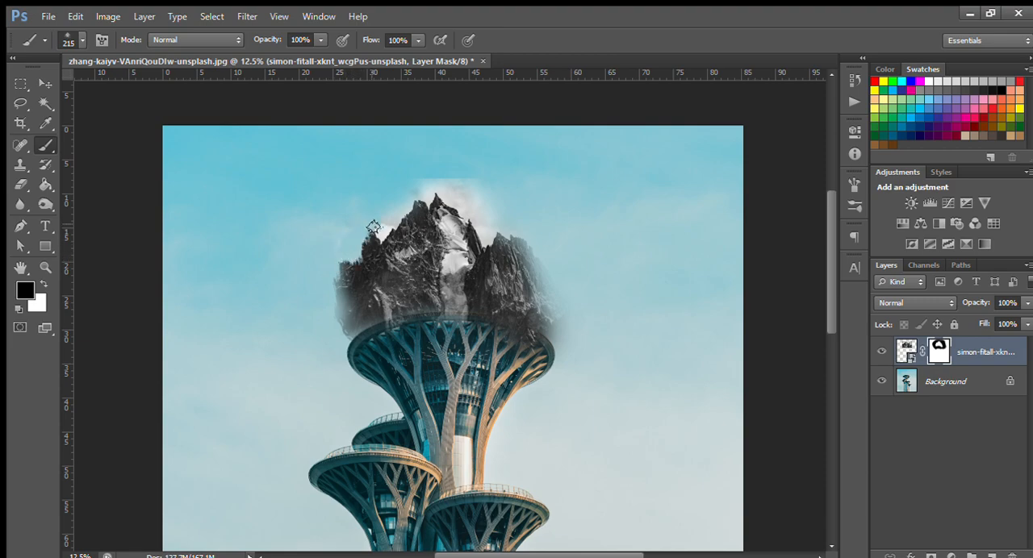
left_click_drag(434, 172, 477, 184)
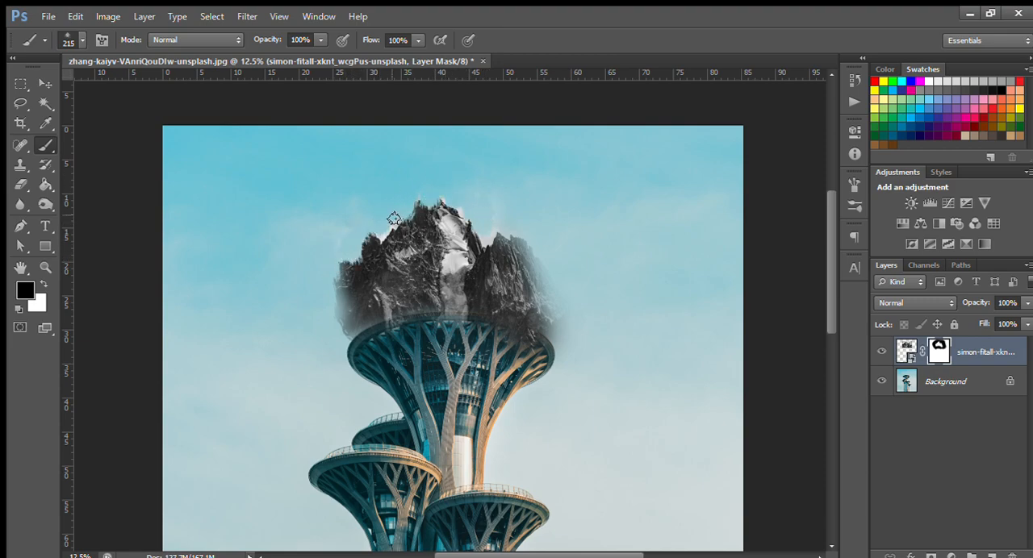
left_click_drag(532, 244, 564, 330)
key("ctrl+minus")
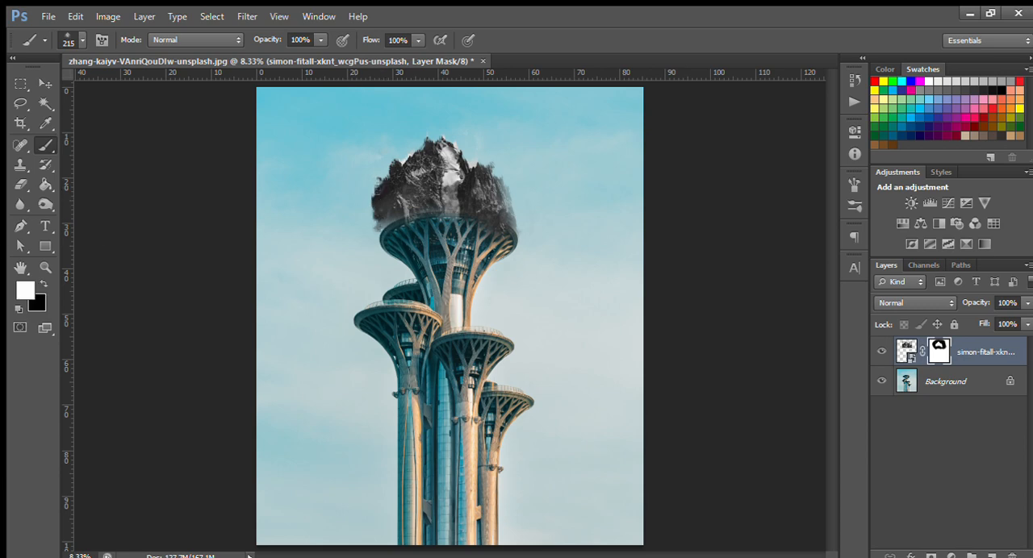
Place the city skyline photo in the composition and reduce its layer opacity to 48%.
key("ctrl+minus")
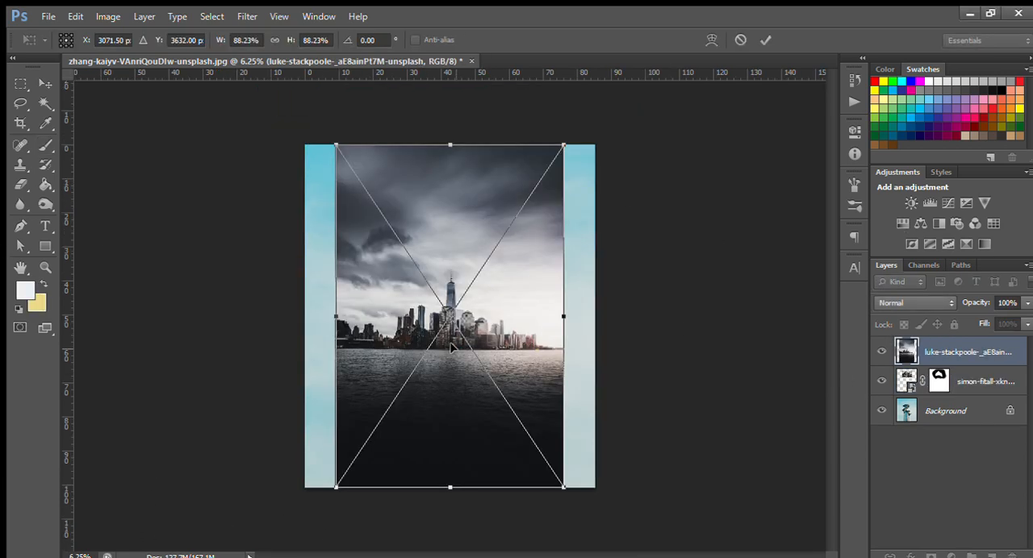
key("ctrl+plus")
left_click(764, 43)
left_click(1027, 303)
left_click_drag(1023, 316, 993, 316)
key("v")
mouse_move(522, 142)
left_mouse_down()
mouse_move(496, 166)
mouse_move(527, 154)
left_mouse_up()
Scale the skyline photo to about 48.8% and align its buildings with the platform of the leftmost tower.
key("ctrl+t")
left_click_drag(607, 100, 512, 238)
left_click_drag(442, 440, 443, 322)
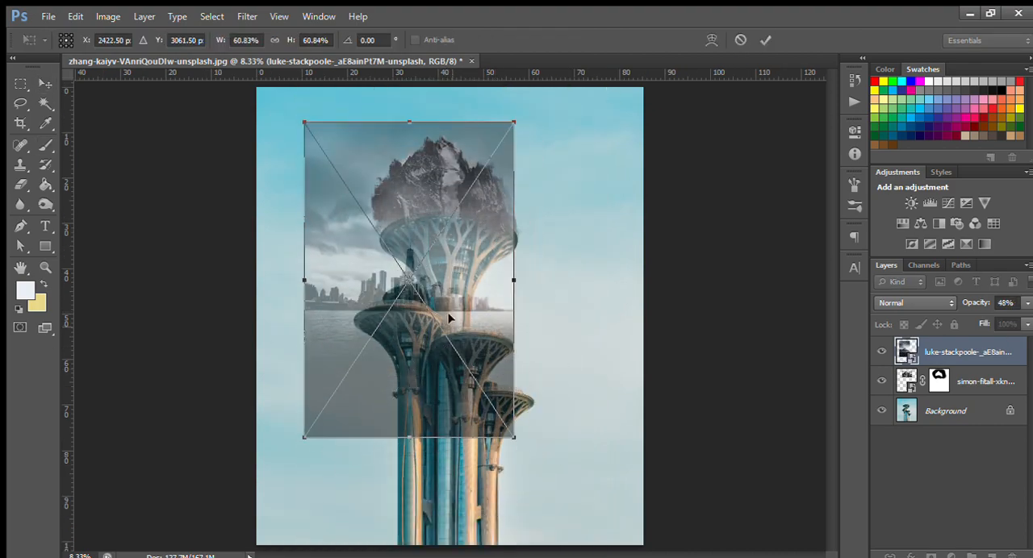
left_click_drag(514, 120, 489, 160)
left_click_drag(407, 324, 409, 304)
left_click_drag(492, 139, 482, 158)
left_click_drag(397, 308, 405, 312)
left_click_drag(489, 161, 484, 166)
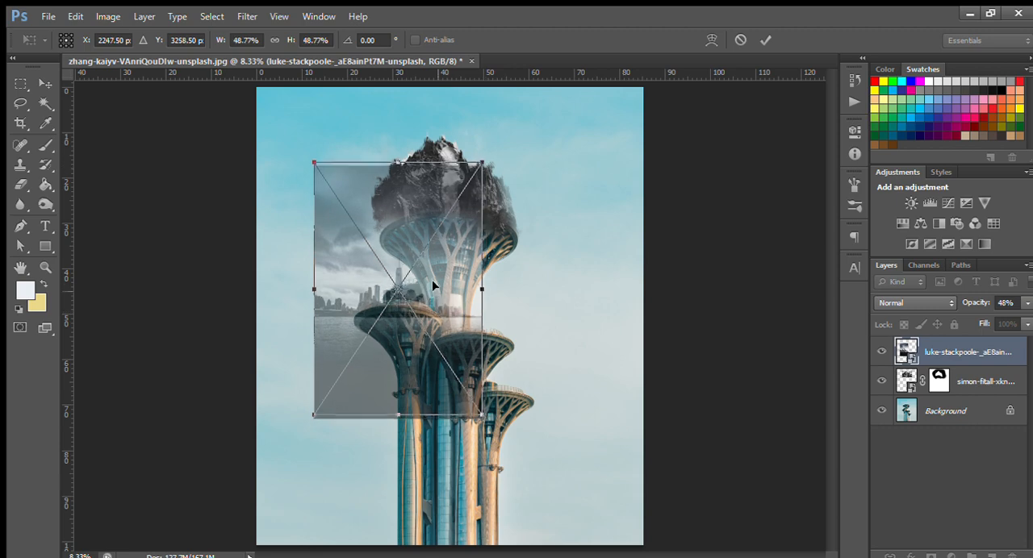
left_click_drag(433, 286, 431, 280)
left_click(765, 40)
Add a mask to the skyline layer and paint black with a 1000 px brush, keeping only the buildings above the platform.
left_click(931, 555)
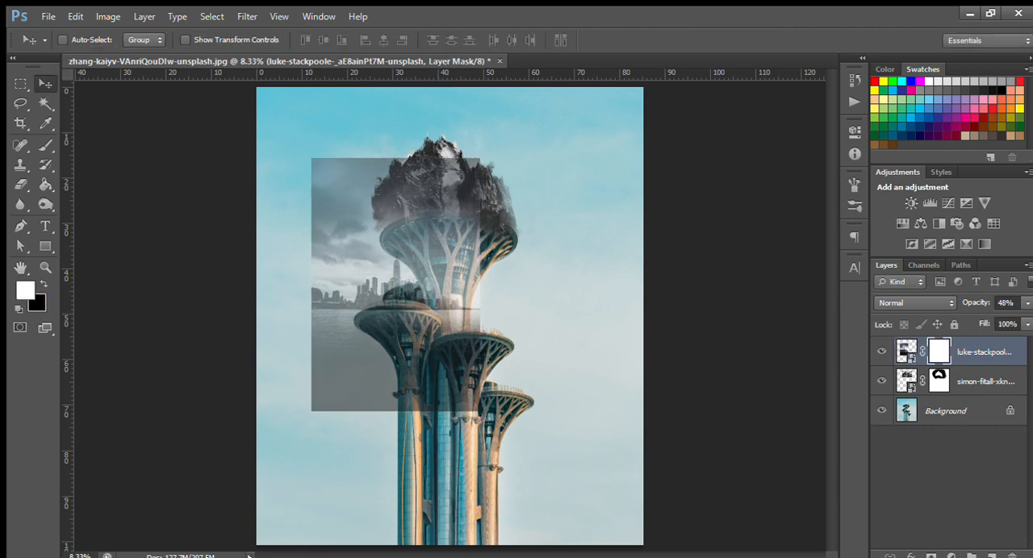
left_click(45, 146)
key("bracketright")
key("bracketright")
key("bracketright")
key("bracketright")
key("bracketright")
key("bracketright")
key("bracketright")
key("x")
mouse_move(452, 371)
left_mouse_down()
mouse_move(410, 427)
mouse_move(392, 419)
mouse_move(406, 399)
left_mouse_up()
mouse_move(323, 173)
left_mouse_down()
mouse_move(436, 176)
mouse_move(492, 231)
mouse_move(403, 242)
mouse_move(409, 390)
mouse_move(486, 335)
mouse_move(530, 407)
left_mouse_up()
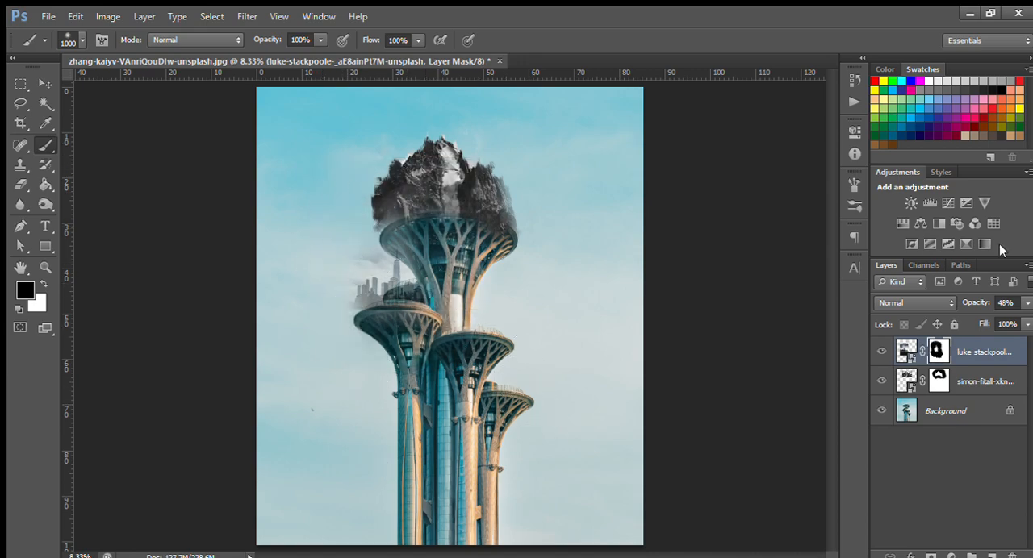
Raise the skyline layer's opacity to 100% and mask out the clouds and haze around the buildings.
left_click_drag(1027, 304, 1031, 316)
key("ctrl+plus")
key("ctrl+plus")
left_click_drag(502, 368, 609, 427)
mouse_move(504, 397)
left_mouse_down()
mouse_move(452, 458)
mouse_move(379, 428)
left_mouse_up()
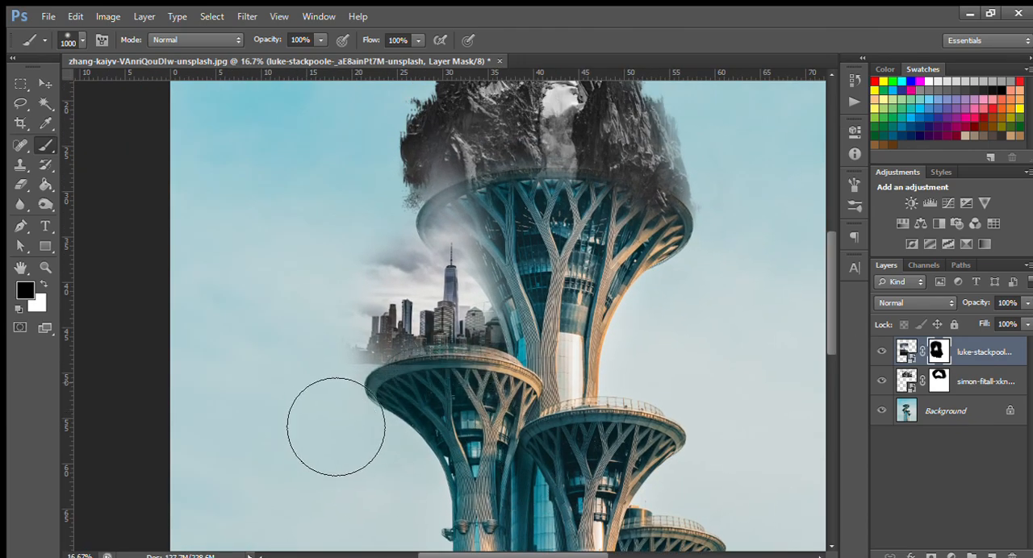
mouse_move(399, 267)
left_mouse_down()
mouse_move(544, 263)
mouse_move(420, 302)
left_mouse_up()
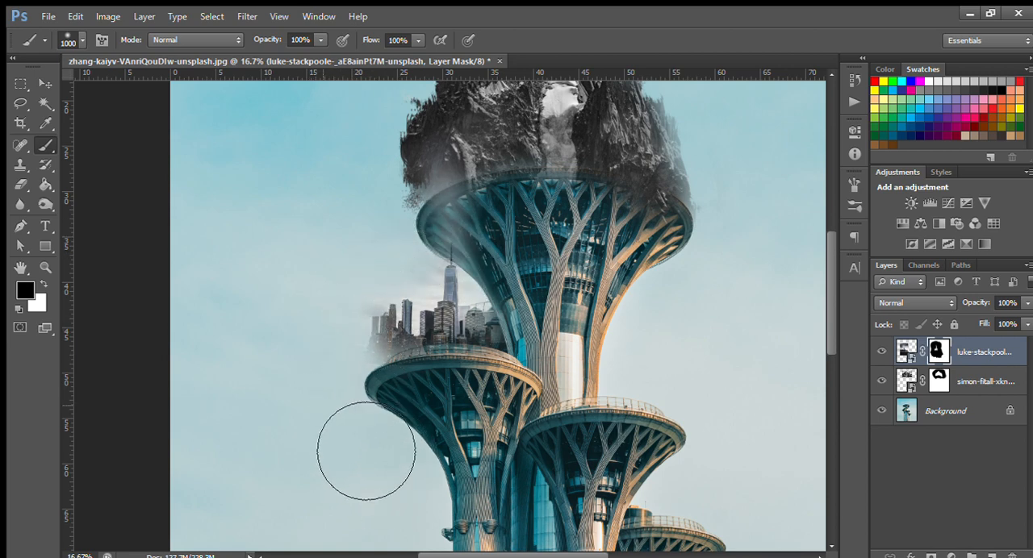
Restore the base of the skyline along the platform by painting white on the mask with a 400 px brush.
key("bracketleft")
key("bracketleft")
key("bracketleft")
key("bracketleft")
key("bracketleft")
key("bracketleft")
key("x")
mouse_move(390, 347)
left_mouse_down()
mouse_move(502, 362)
mouse_move(385, 352)
left_mouse_up()
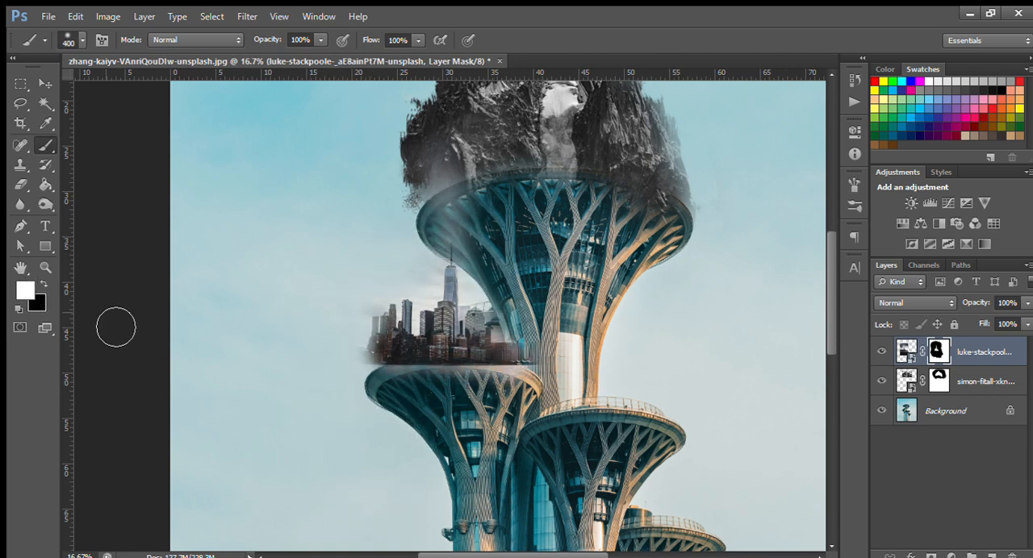
Paint black on the skyline mask, finishing with a 200 px brush, to blend the buildings into the platform rim.
key("x")
key("bracketright")
key("bracketright")
mouse_move(546, 418)
left_mouse_down()
mouse_move(584, 380)
mouse_move(575, 381)
left_mouse_up()
left_click_drag(369, 415, 477, 417)
key("bracketleft")
left_click_drag(467, 377, 488, 374)
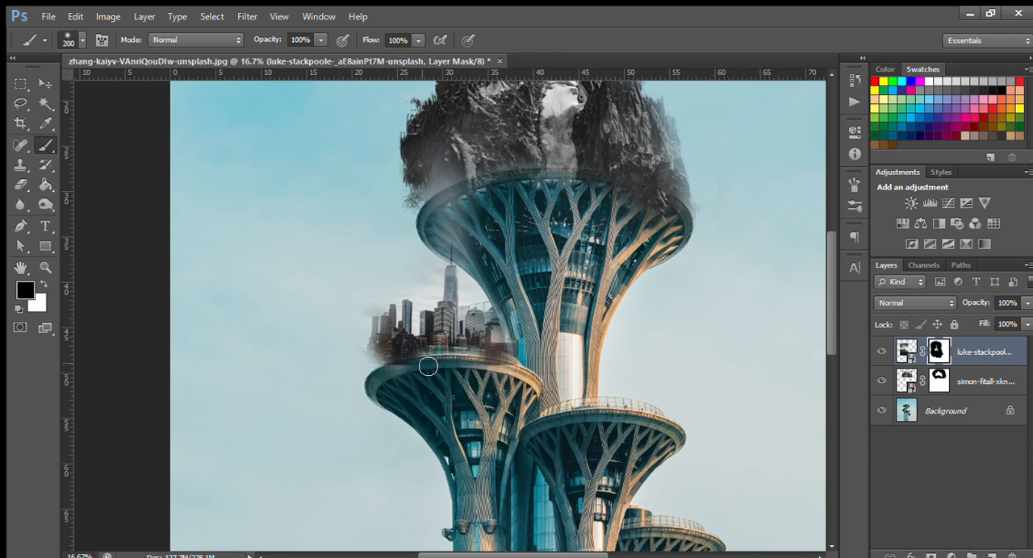
mouse_move(376, 326)
left_mouse_down()
mouse_move(360, 353)
mouse_move(370, 370)
mouse_move(388, 314)
left_mouse_up()
Place the autumn mountain photo near the smallest tower, scaled to about 38.3%.
key("ctrl+minus")
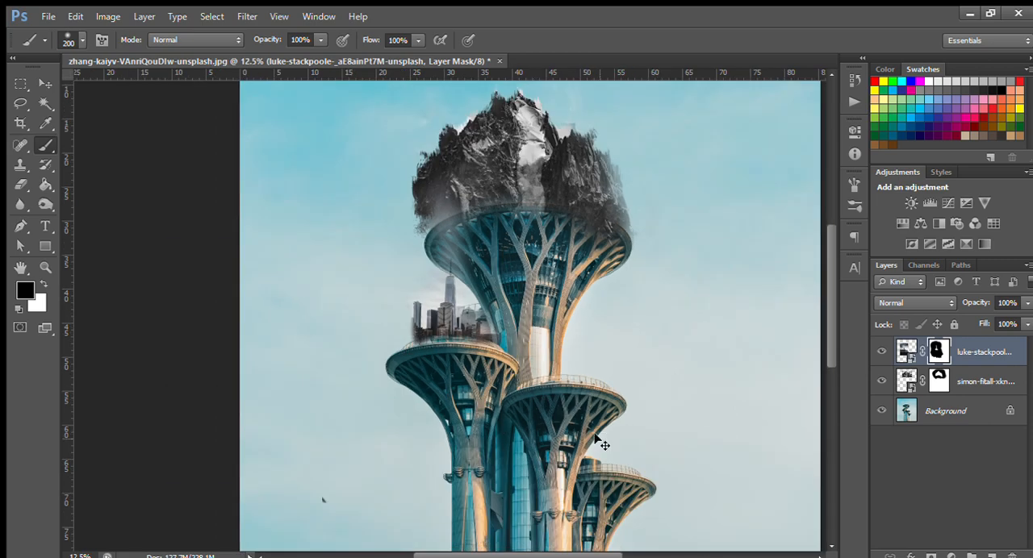
left_click_drag(604, 443, 524, 397)
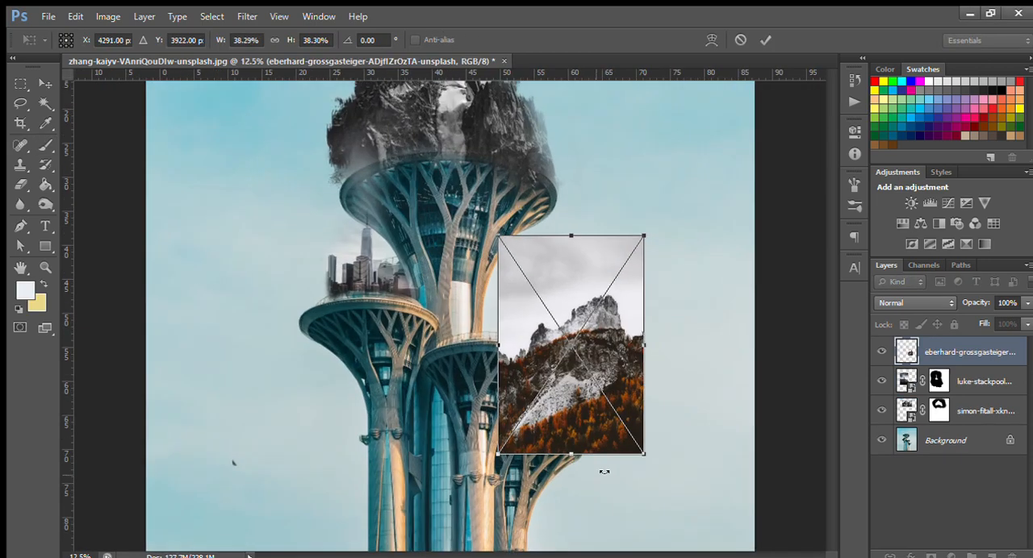
key("ctrl+plus")
left_click_drag(604, 472, 517, 440)
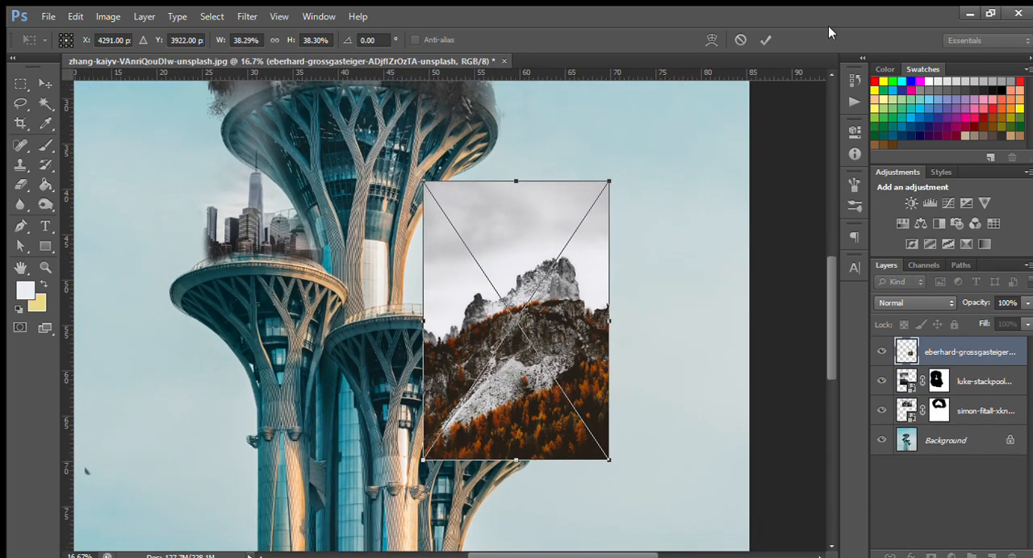
left_click(766, 40)
Lower the autumn mountain layer's opacity to 40% and move it over the smallest tower's top.
left_click_drag(1027, 304, 976, 315)
key("ctrl+z")
left_click(45, 84)
mouse_move(536, 392)
left_mouse_down()
mouse_move(486, 432)
mouse_move(484, 490)
left_mouse_up()
Add a mask to the autumn mountain layer and paint black over its outer edges and the part covering the neighbouring tower.
left_click(931, 556)
left_click_drag(697, 301, 677, 196)
key("b")
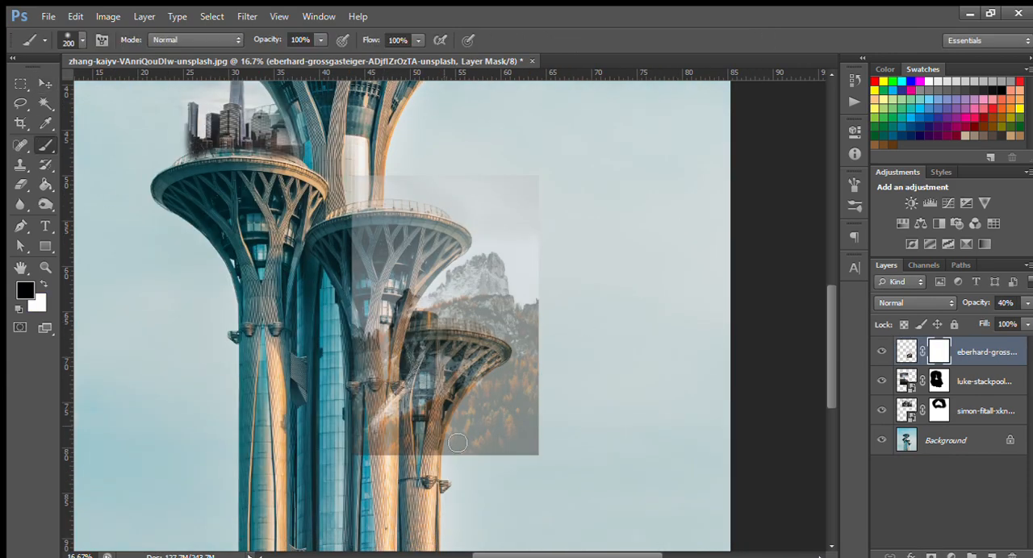
mouse_move(529, 444)
left_mouse_down()
mouse_move(441, 414)
mouse_move(420, 383)
mouse_move(521, 415)
mouse_move(534, 280)
left_mouse_up()
mouse_move(371, 191)
left_mouse_down()
mouse_move(370, 323)
mouse_move(452, 234)
left_mouse_up()
Raise the autumn mountain layer's opacity and, with a larger brush, mask out the remaining sky and slopes around the rock.
left_click(1027, 304)
key("]")
key("]")
key("]")
key("]")
key("]")
key("]")
mouse_move(565, 262)
left_mouse_down()
mouse_move(570, 299)
mouse_move(504, 239)
mouse_move(425, 285)
left_mouse_up()
mouse_move(524, 441)
left_mouse_down()
mouse_move(398, 409)
mouse_move(464, 426)
left_mouse_up()
Place the waterfall photo at 100% scale, flipped horizontally.
key("ctrl+minus")
key("ctrl+minus")
key("ctrl+plus")
key("ctrl+plus")
key("ctrl+minus")
key("ctrl+minus")
key("ctrl+minus")
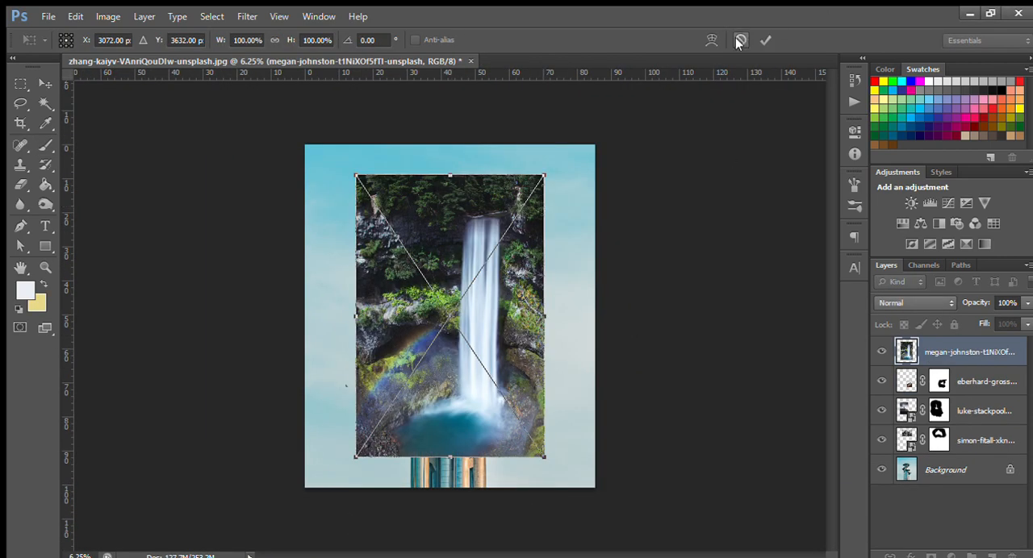
right_click(525, 327)
left_click(589, 485)
left_click(766, 40)
key("v")
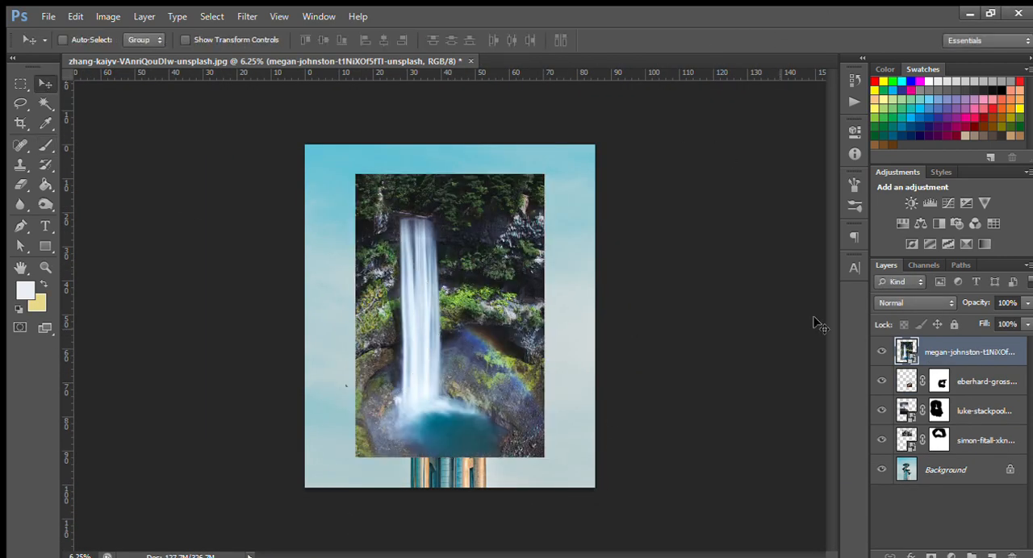
Set the waterfall layer's opacity to 47%, scale it to 79.75% and position it below the middle tower's platform.
left_click(1027, 303)
left_click_drag(1023, 320, 981, 320)
left_click_drag(457, 313, 508, 405)
key("ctrl+t")
left_click_drag(595, 266, 575, 292)
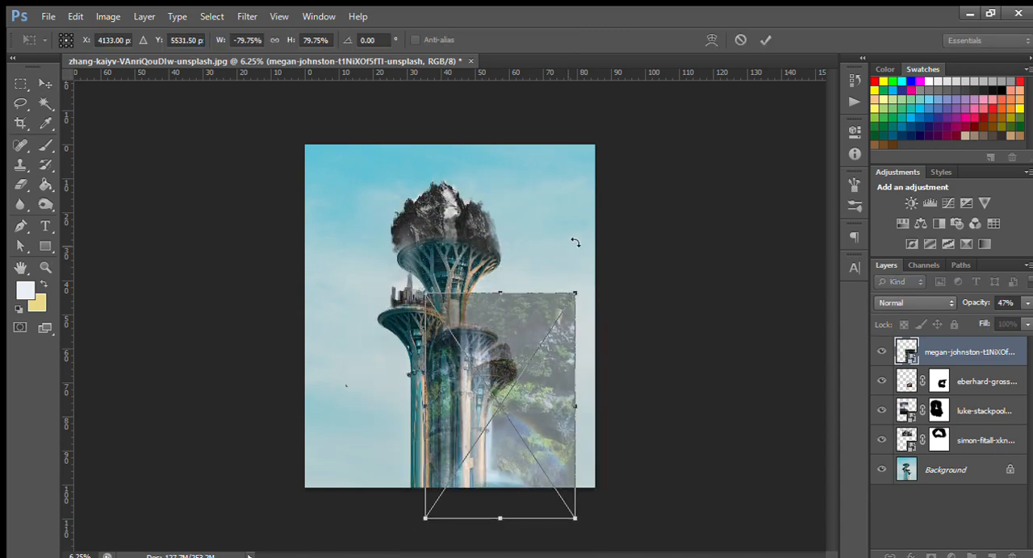
key("Return")
Add a mask to the waterfall layer and hide the forest and rocks around the towers with a black 700 px brush.
left_click(931, 556)
left_click(45, 148)
mouse_move(553, 509)
left_mouse_down()
mouse_move(462, 319)
mouse_move(381, 376)
left_mouse_up()
key("ctrl+plus")
left_click_drag(516, 452, 483, 357)
left_click_drag(533, 262, 568, 360)
left_click(570, 205)
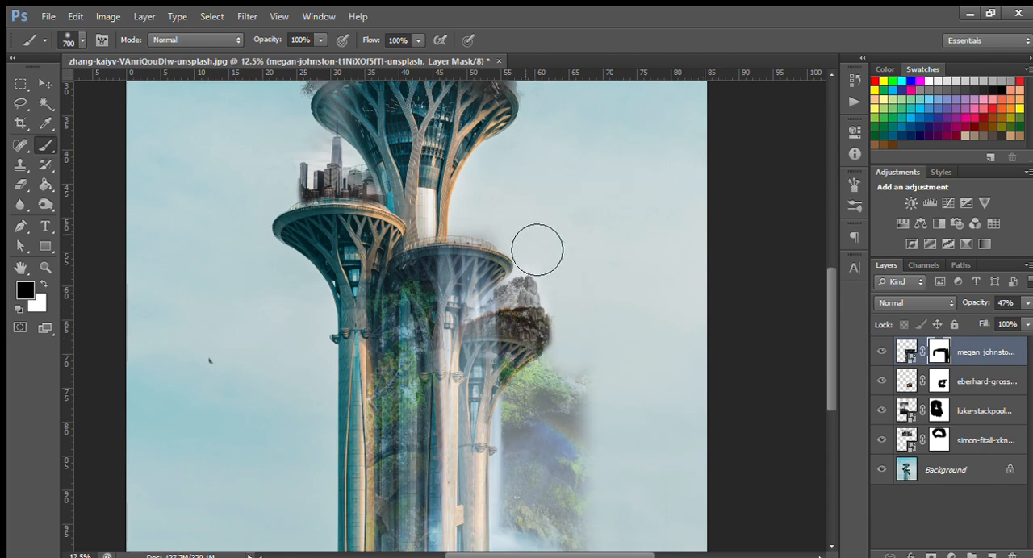
left_click_drag(494, 230, 452, 222)
mouse_move(570, 373)
left_mouse_down()
mouse_move(551, 417)
mouse_move(586, 471)
left_mouse_up()
mouse_move(586, 471)
left_mouse_down()
mouse_move(556, 353)
mouse_move(527, 422)
mouse_move(490, 432)
left_mouse_up()
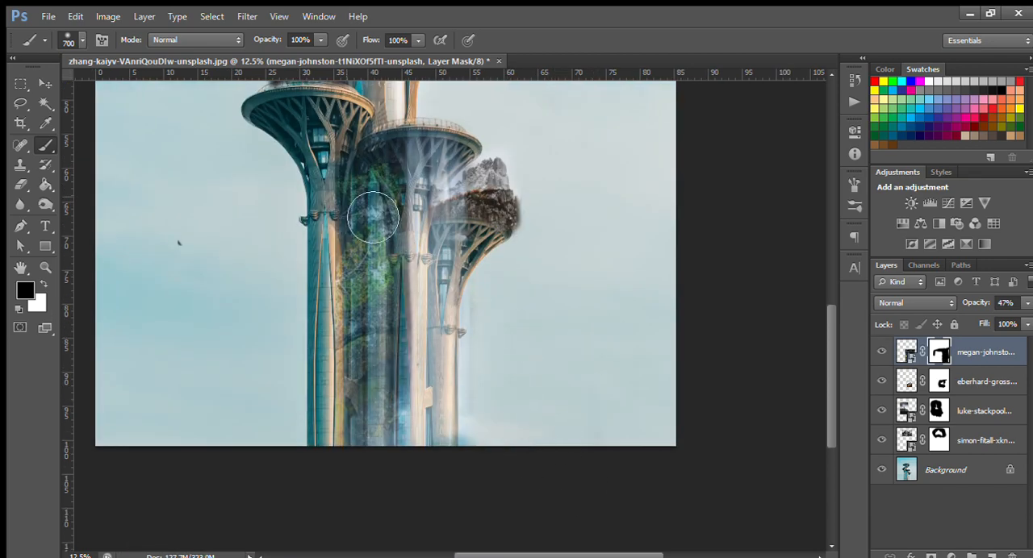
Raise the waterfall layer's opacity to 96% and mask out the foliage beside the falling water.
left_click(1026, 303)
left_click_drag(982, 320, 1022, 320)
left_click_drag(347, 129, 379, 444)
key("ctrl+minus")
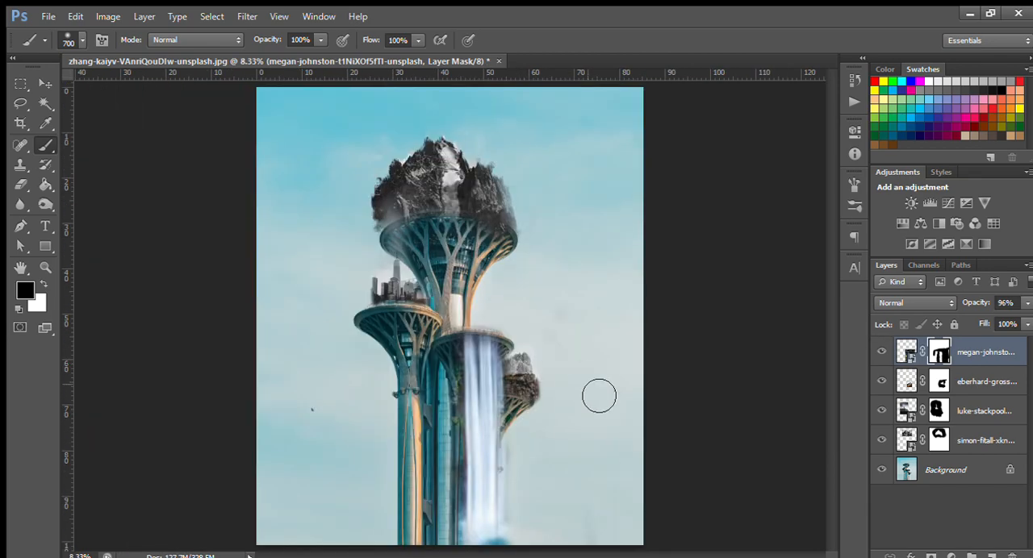
key("ctrl+plus")
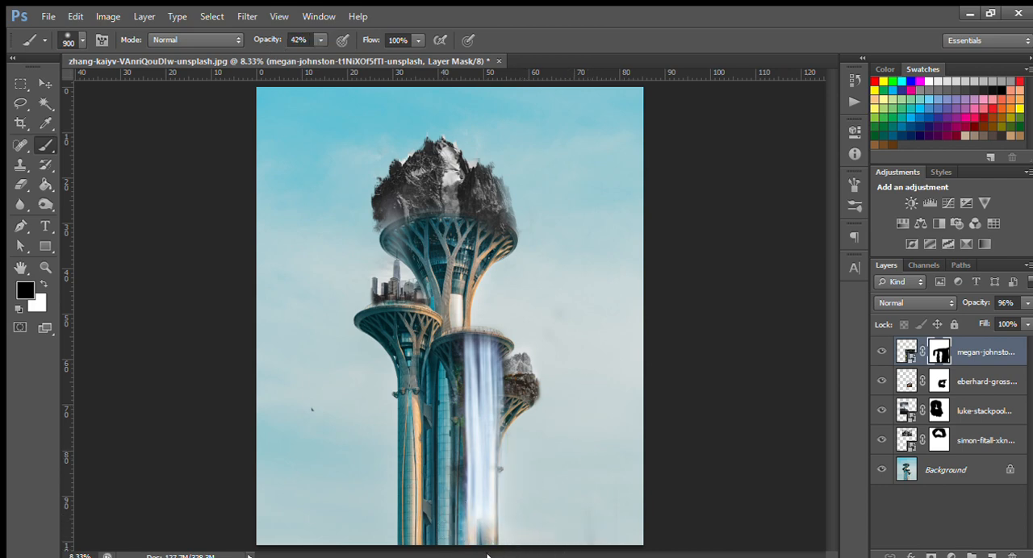
key("x")
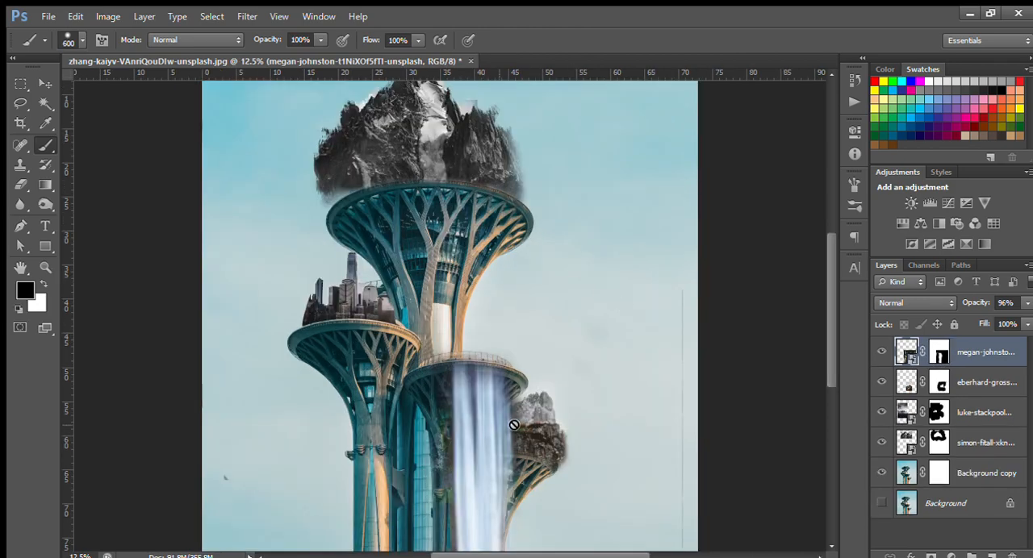
left_click(45, 84)
left_click_drag(415, 371, 344, 300)
key("ctrl+z")
Mask out the thin leftover edge line of the waterfall photo near the image's right border with a black 600 px brush.
left_click_drag(684, 438, 653, 388)
left_click(940, 345)
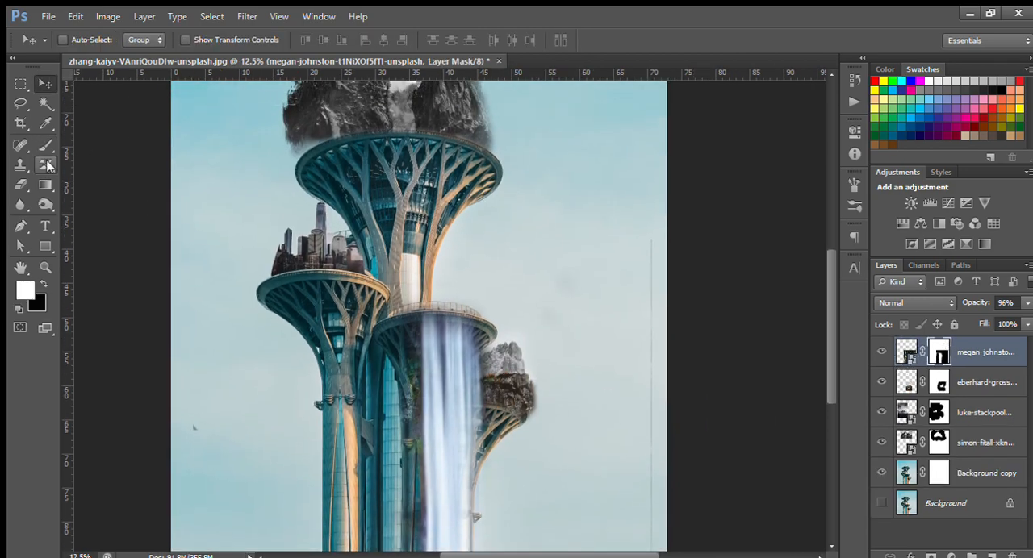
key("b")
left_click(41, 284)
left_click_drag(676, 549, 652, 488)
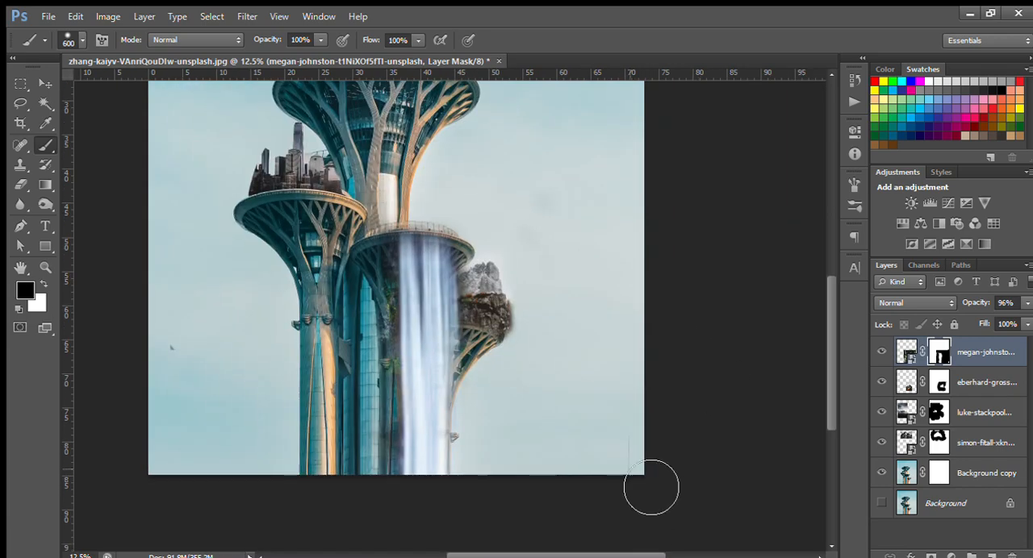
left_click_drag(702, 320, 751, 404)
scroll(743, 397, "down", 1)
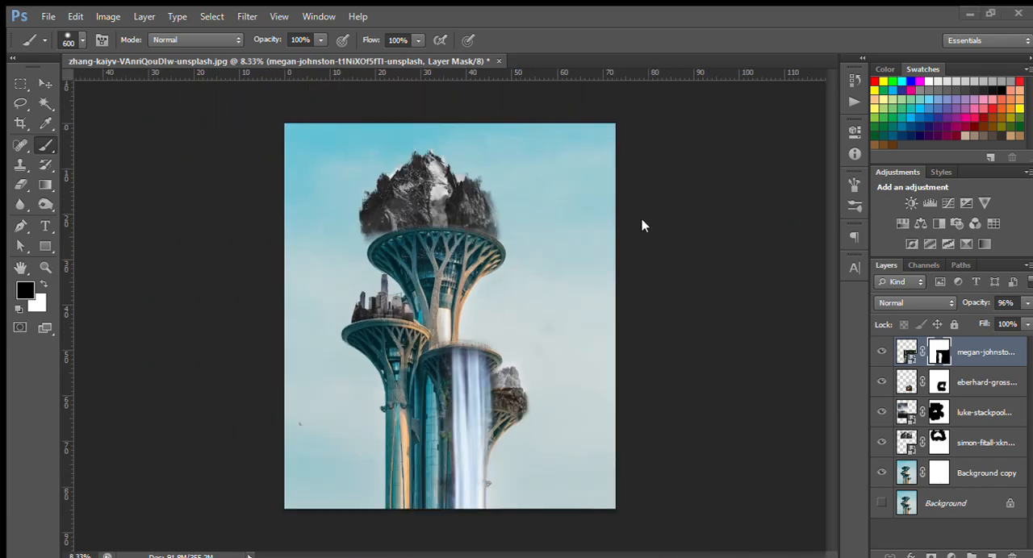
Place the cloudy sky photo scaled to 184.27% by 181.25% to cover the canvas and move its layer below Background copy.
left_click_drag(498, 400, 580, 492)
left_click_drag(466, 457, 450, 417)
left_click_drag(526, 470, 632, 552)
mouse_move(539, 462)
left_mouse_down()
mouse_move(567, 463)
mouse_move(553, 462)
left_mouse_up()
left_click_drag(614, 330, 595, 323)
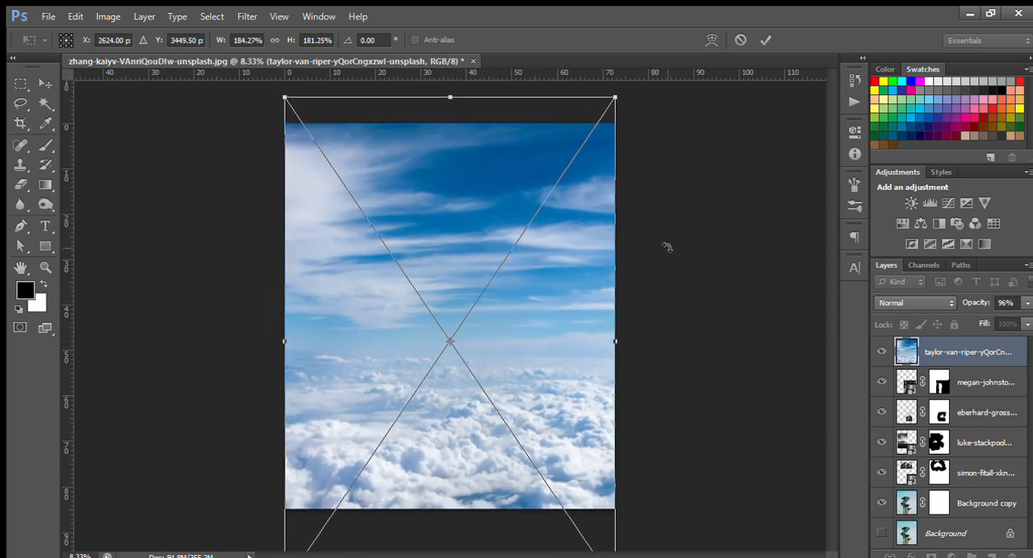
key("Return")
left_click_drag(970, 522, 926, 513)
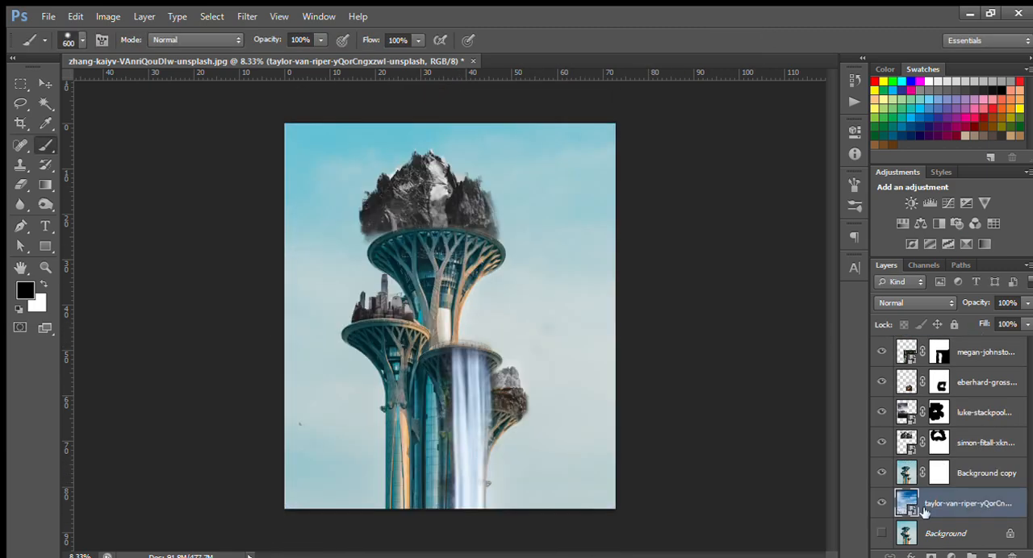
Hide the mountain, skyline, rock and waterfall layers above Background copy and show the image's color channels.
left_click(957, 474)
left_click_drag(881, 351, 883, 452)
left_click(924, 267)
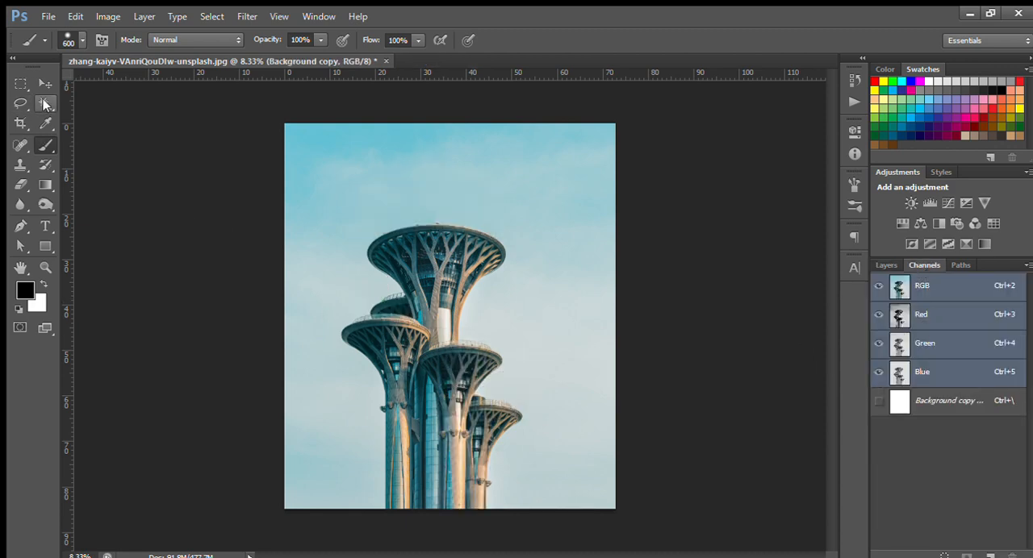
left_click(46, 104)
left_click(355, 168)
key("shift+w")
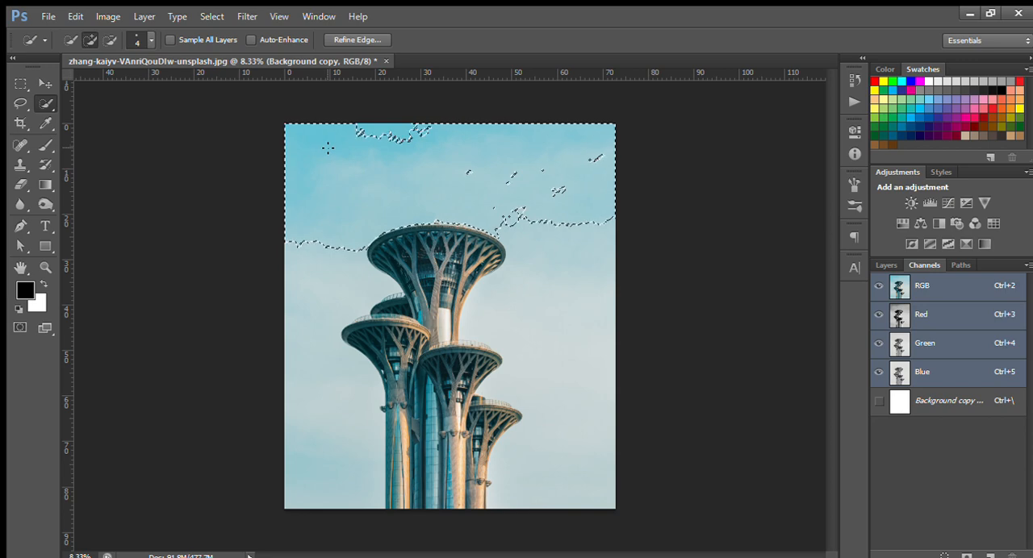
Select the tower using the Blue channel with the Magic Wand at tolerance 32 and restore the full RGB view.
left_click(952, 369)
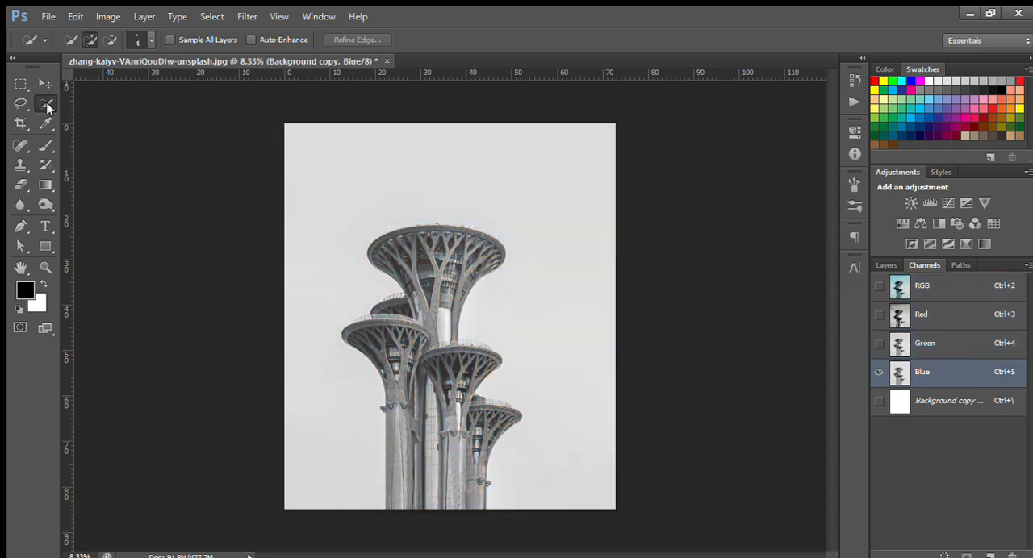
key("shift+w")
left_click(452, 198)
left_click(887, 266)
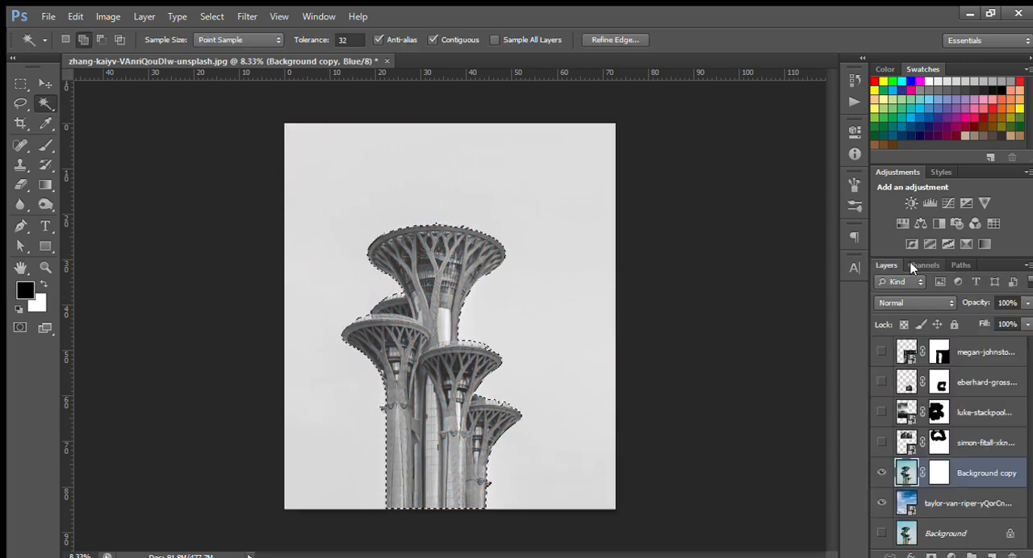
key("ctrl+2")
key("ctrl+j")
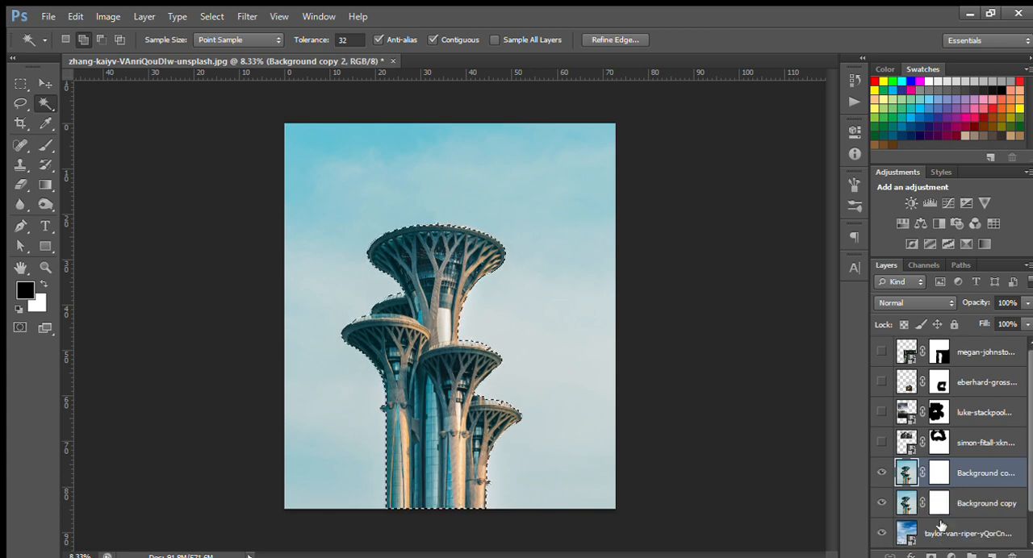
scroll(941, 526, "down", 1)
key("Delete")
Copy the selected tower from the original Background layer onto a new layer.
left_click(960, 534)
key("ctrl+j")
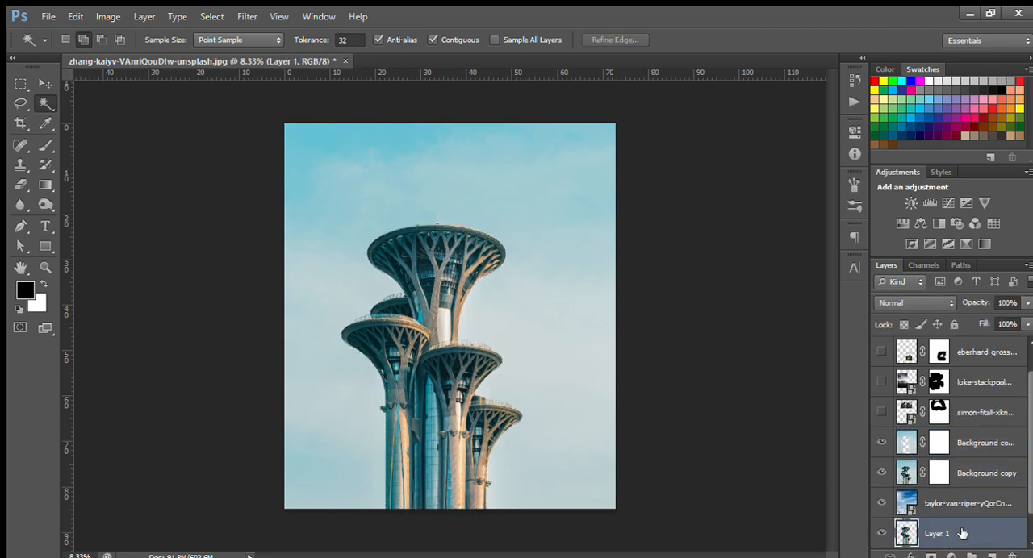
scroll(986, 510, "down", 1)
Delete both Background copy layers and move the cloudy sky layer beneath the cut-out tower layer.
left_click(982, 444)
left_click(993, 421, "shift")
key("Delete")
left_click_drag(963, 471, 965, 518)
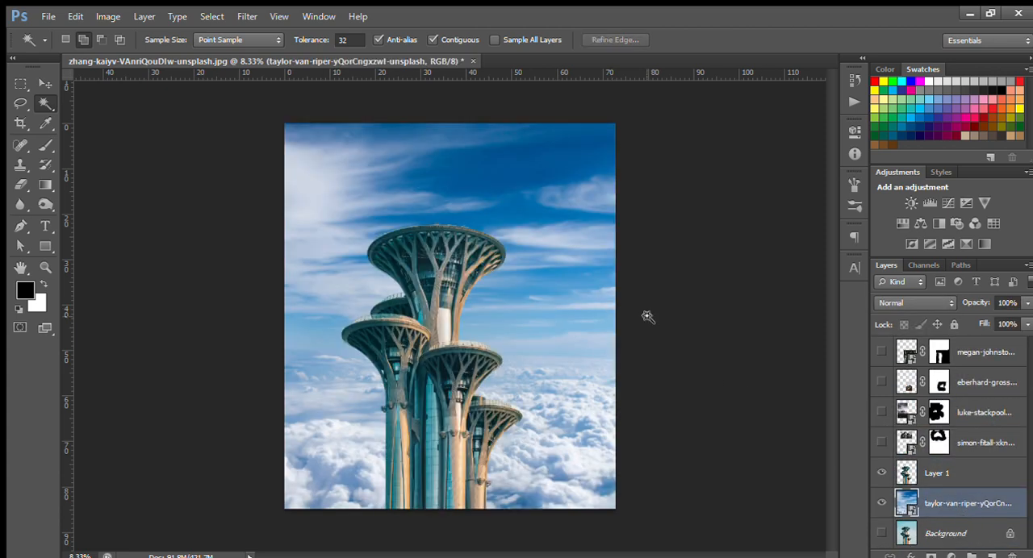
Add a mask to the cut-out tower layer and hide the lower left tower bases with a black 800 px cloud-shaped brush.
left_click(940, 476)
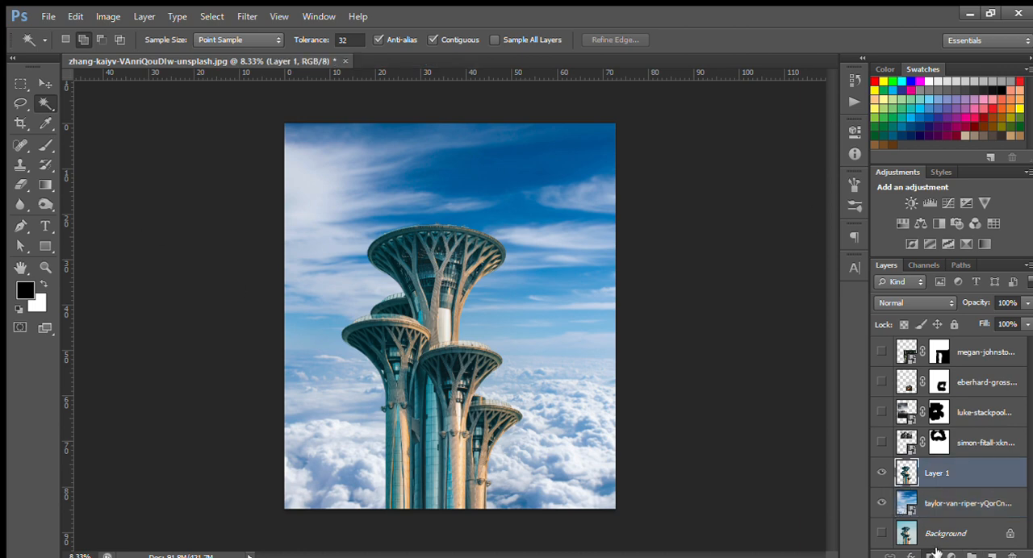
left_click(931, 556)
left_click(45, 146)
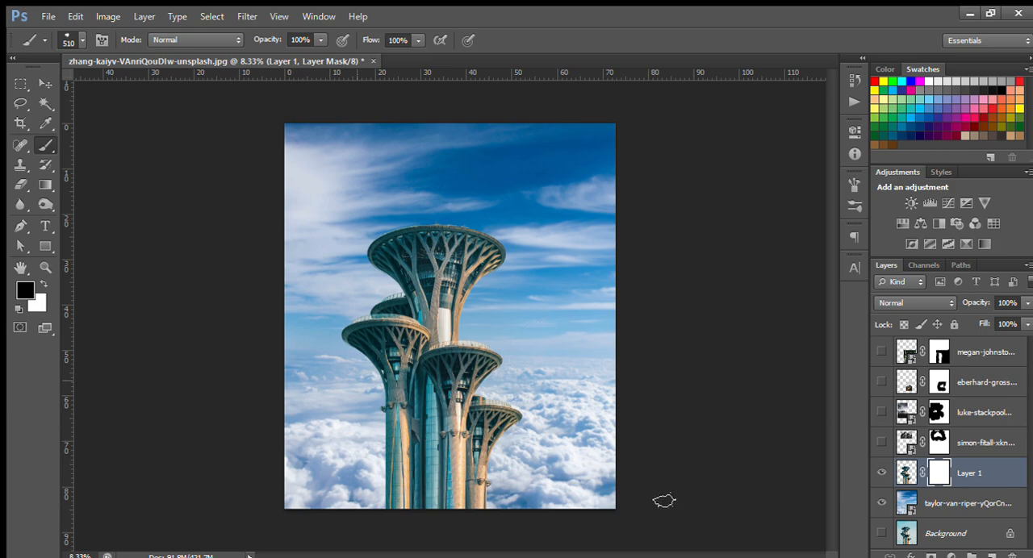
left_click_drag(482, 514, 397, 506)
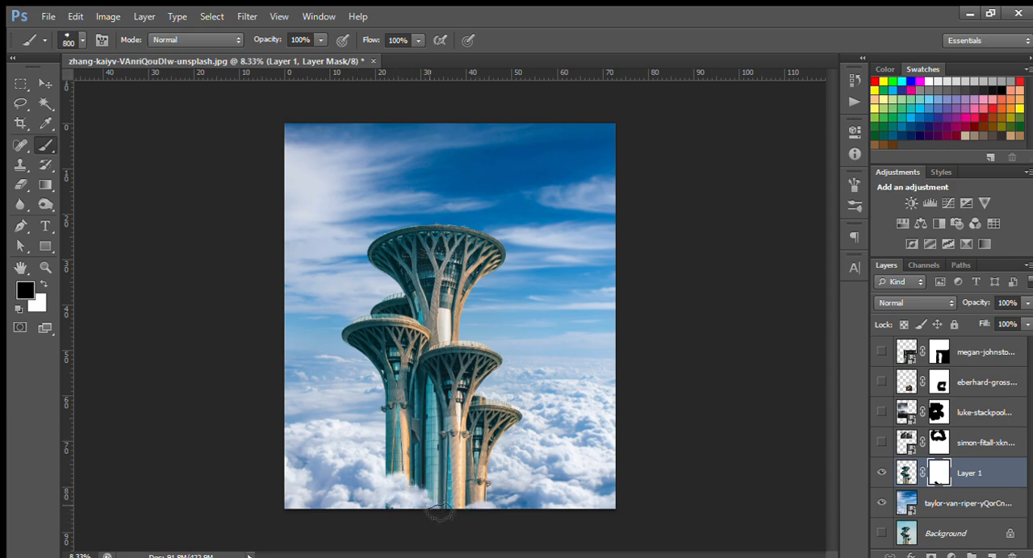
Enlarge the cloud-shaped brush to 1100 px and mask the tower bases further so the clouds cover them.
key("bracketright")
key("bracketright")
key("bracketright")
key("ctrl+plus")
left_click_drag(618, 436, 585, 184)
mouse_move(426, 419)
left_mouse_down()
mouse_move(487, 475)
mouse_move(359, 371)
mouse_move(589, 456)
mouse_move(489, 474)
mouse_move(455, 379)
mouse_move(692, 504)
left_mouse_up()
key("ctrl+minus")
key("ctrl+minus")
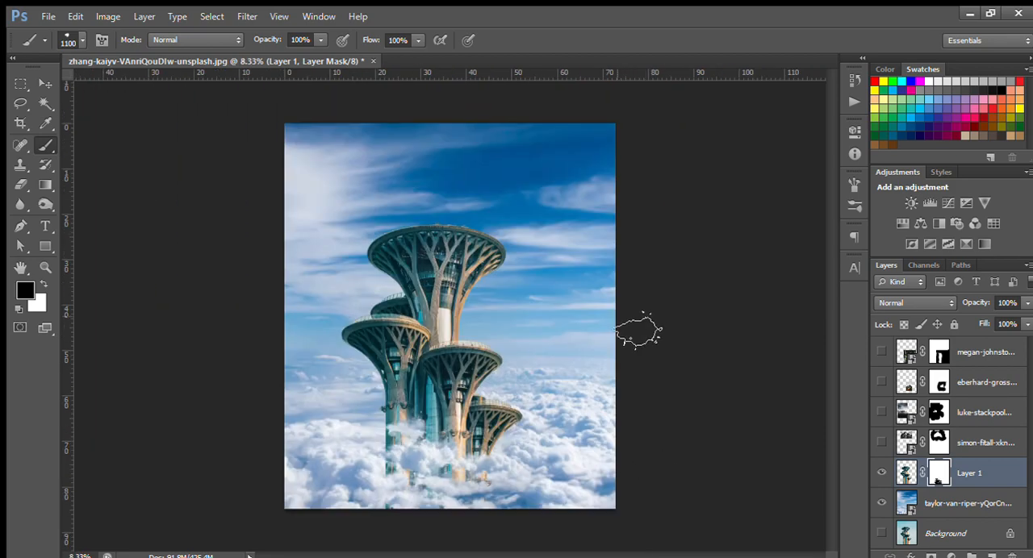
key("ctrl+minus")
key("ctrl+plus")
Show the mountain, skyline, rock and waterfall layers again and select the waterfall layer.
key("v")
left_click(881, 442)
left_click(881, 382)
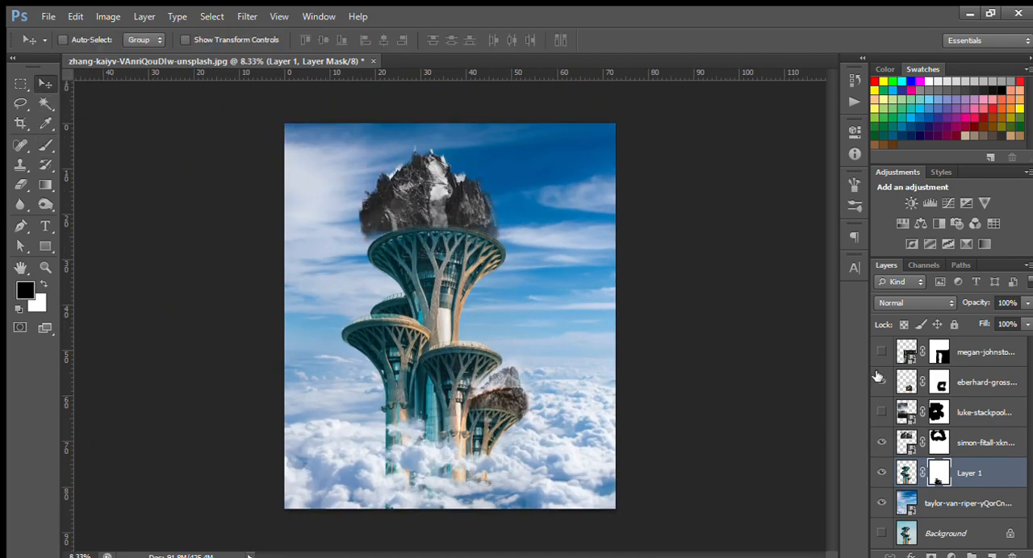
left_click(881, 351)
left_click(881, 411)
left_click(976, 352)
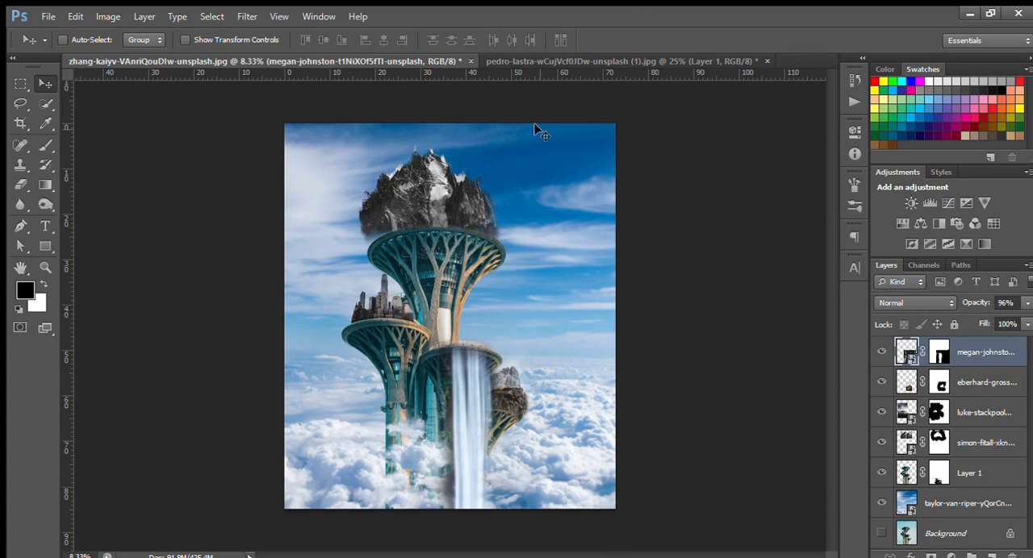
Add a Color Lookup adjustment layer above all layers, step through its presets and keep one with a muted, warm brown tone.
left_click(868, 444)
key("Down")
key("Down")
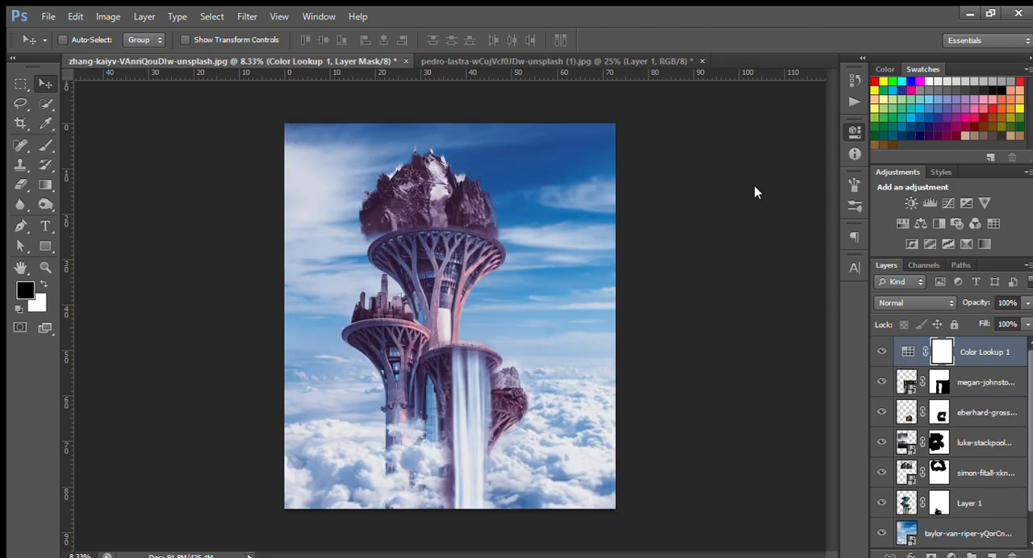
key("Down")
key("Down")
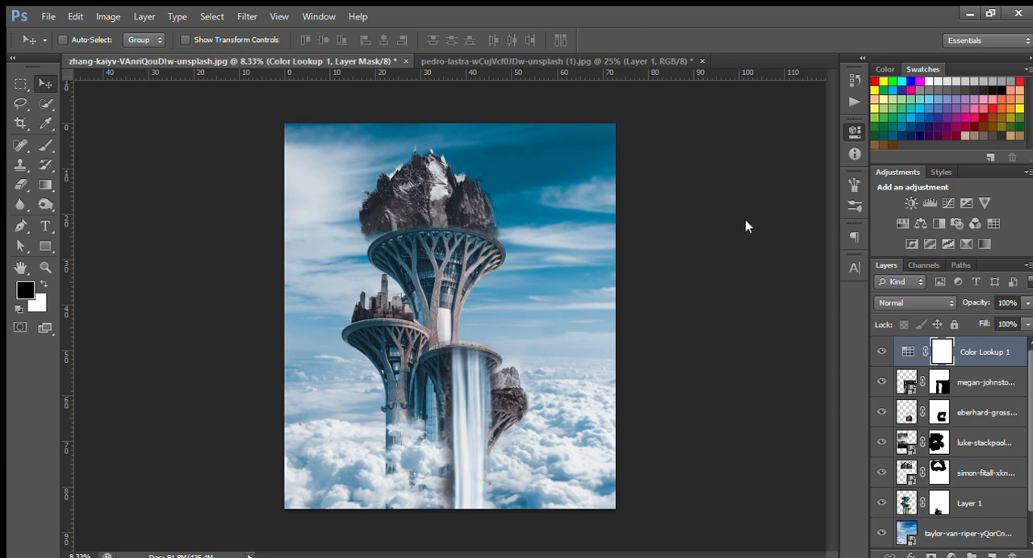
key("Down")
key("Down")
key("Down")
key("Down")
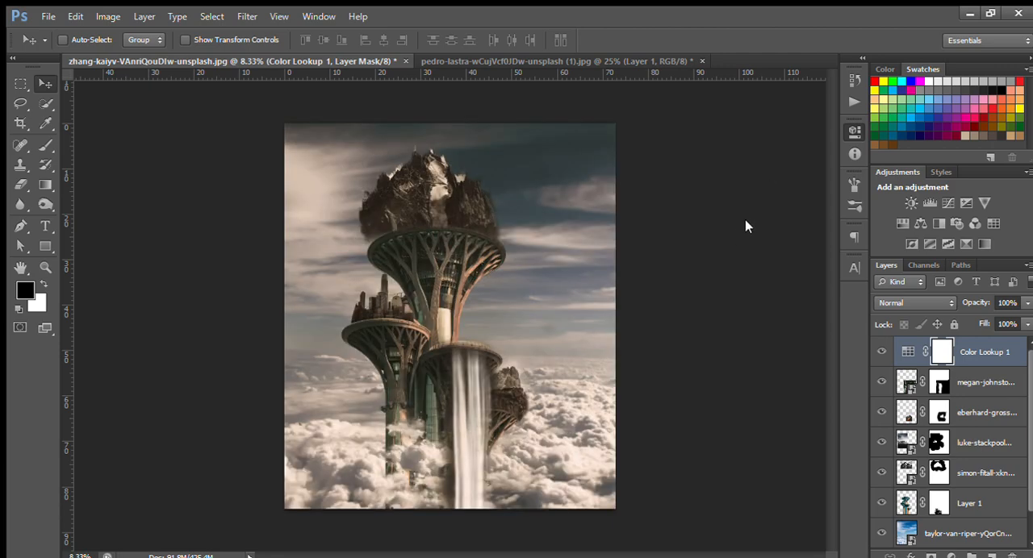
key("Down")
key("Down")
key("Down")
key("Down")
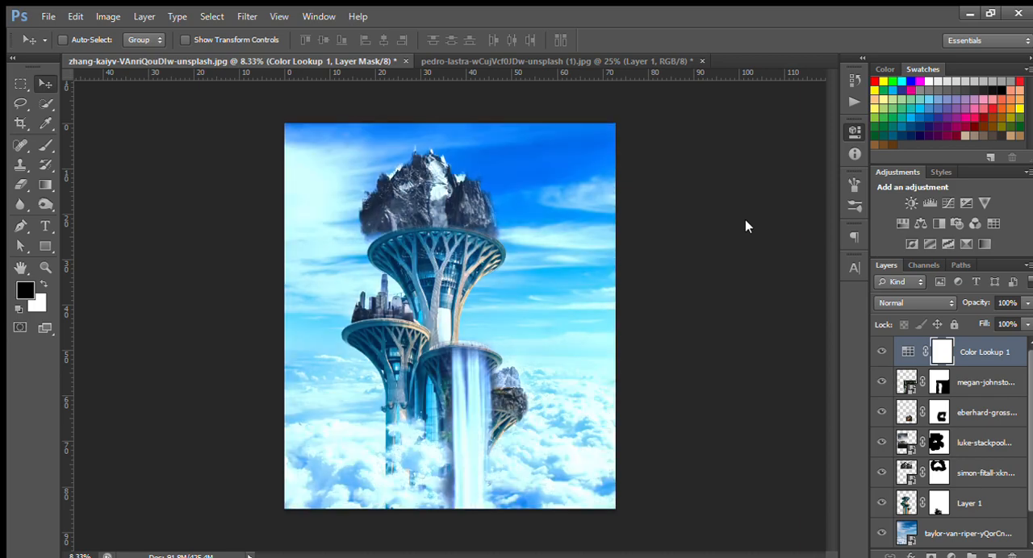
key("Down")
key("Down")
key("Down")
key("Down")
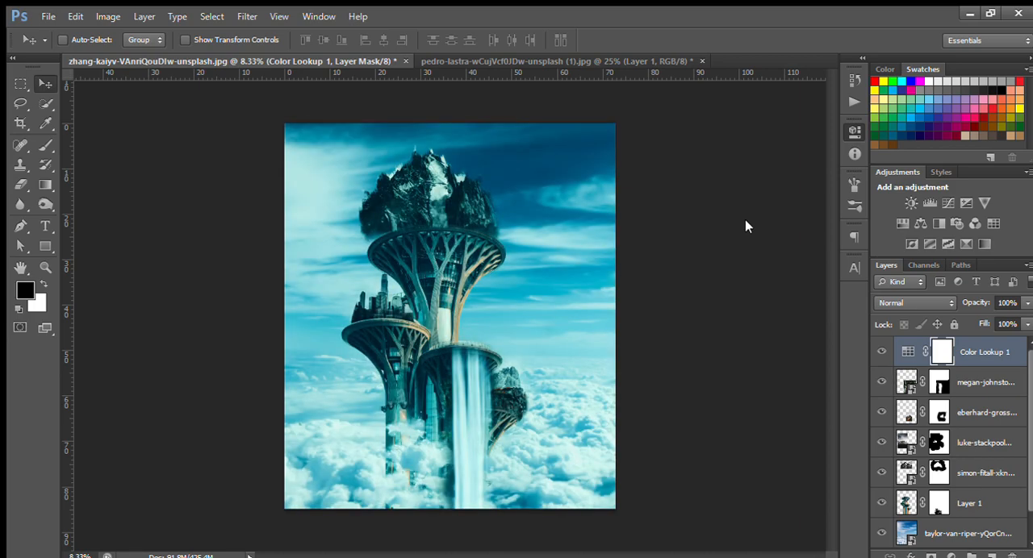
key("Down")
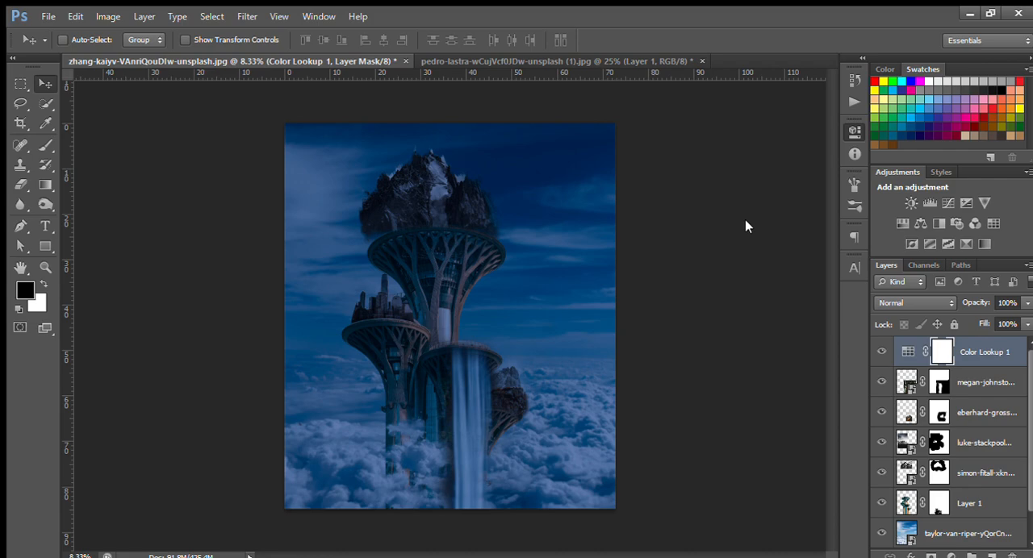
key("Down")
key("Down")
key("Down")
key("Down")
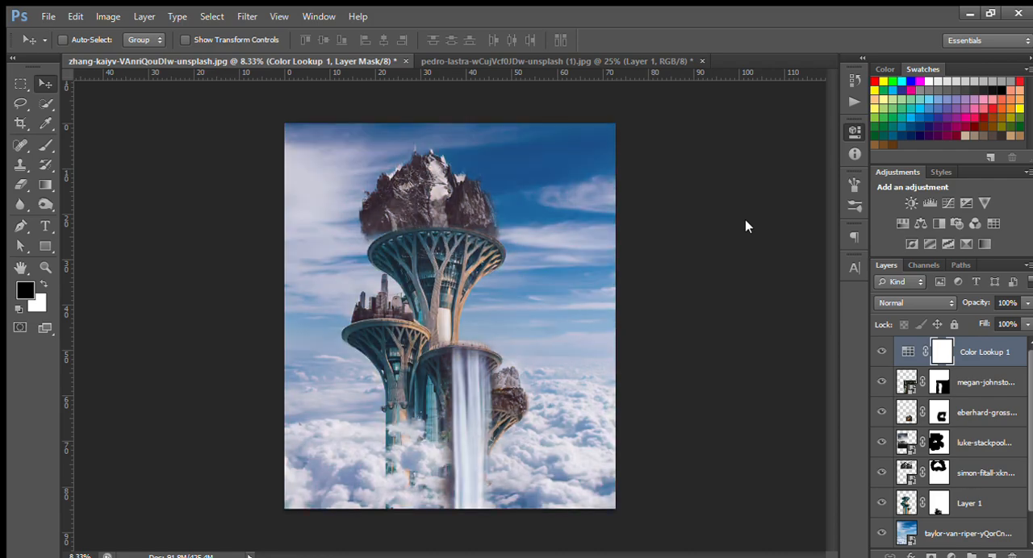
key("Down")
key("Down")
key("Down")
key("Down")
key("Down")
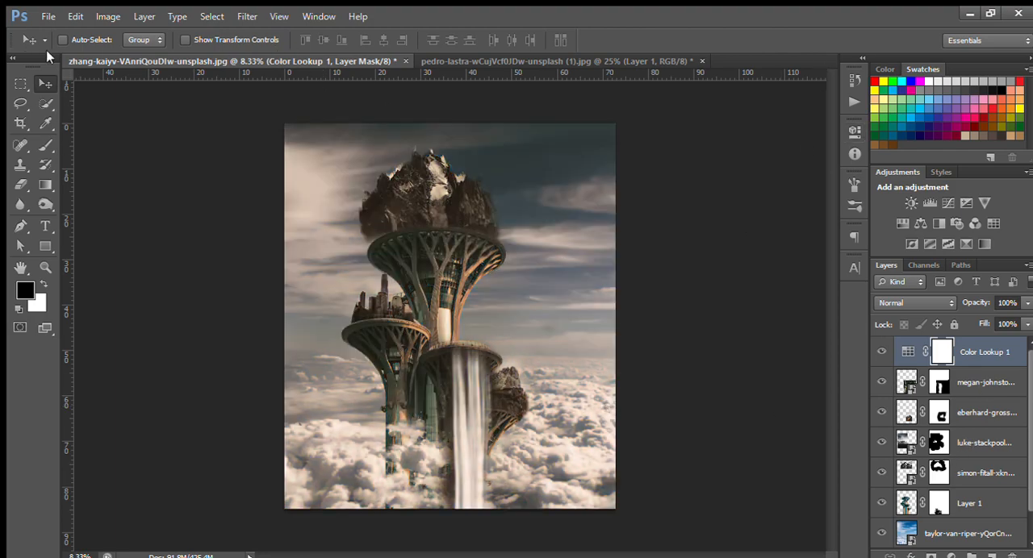
scroll(961, 436, "down", 1)
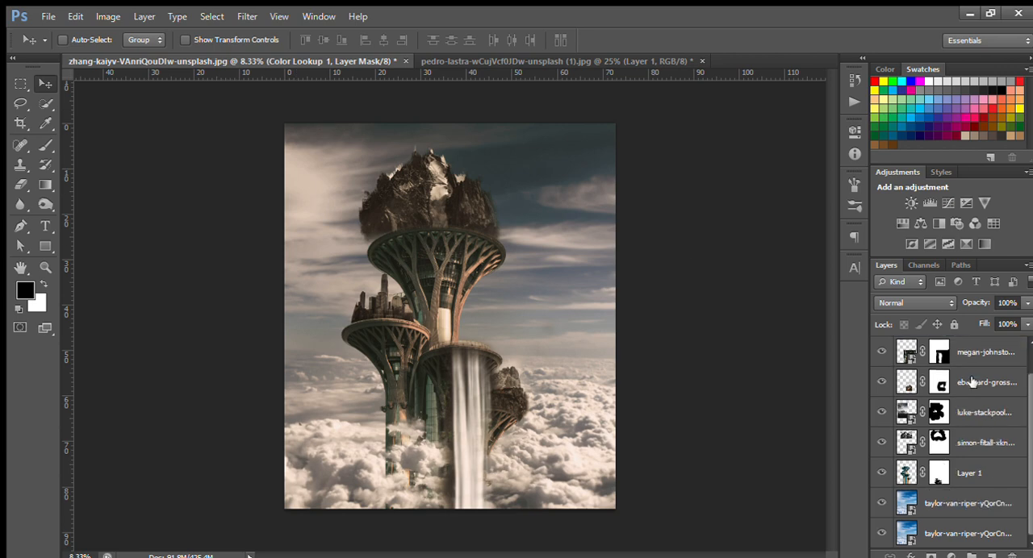
scroll(961, 436, "up", 1)
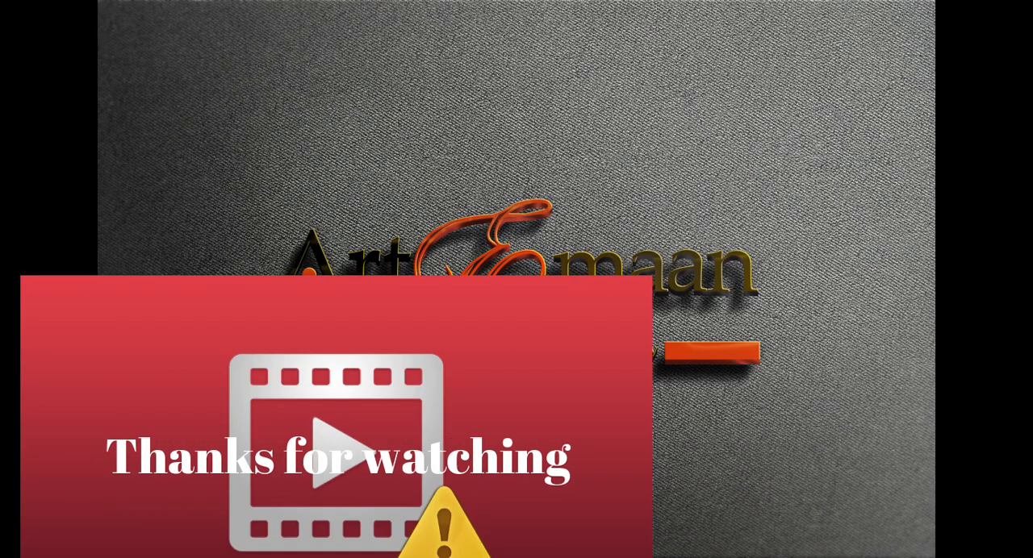